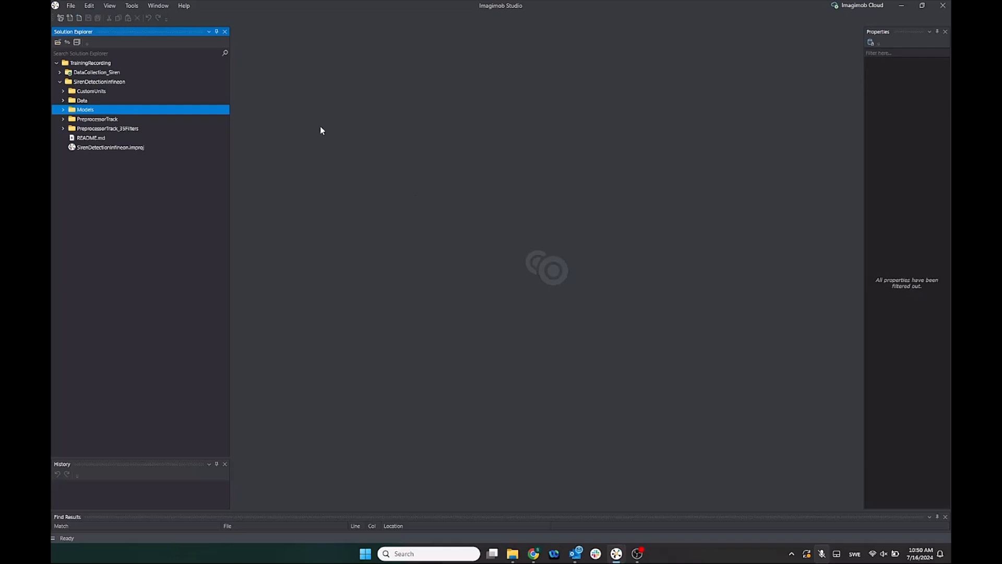
Open the conv1dlstm-medium-speed-2.h5 model from the project's Models folder
double_click(142, 109)
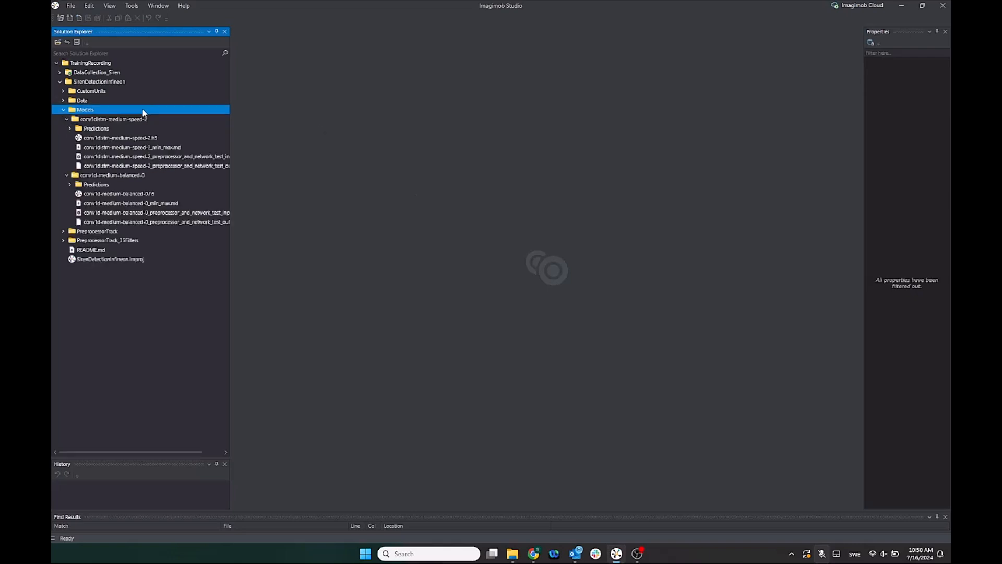
left_click(103, 178)
double_click(104, 178)
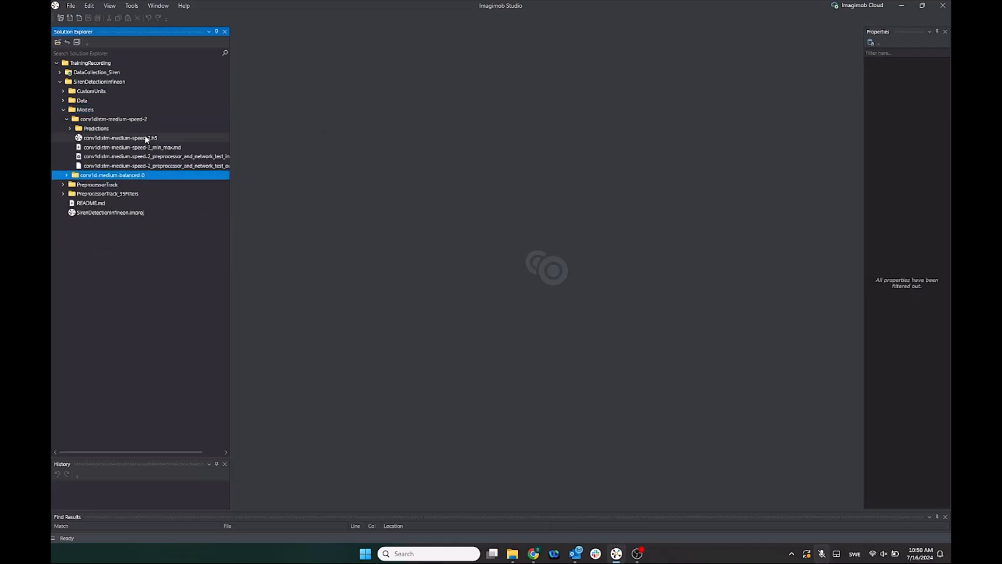
left_click(110, 139)
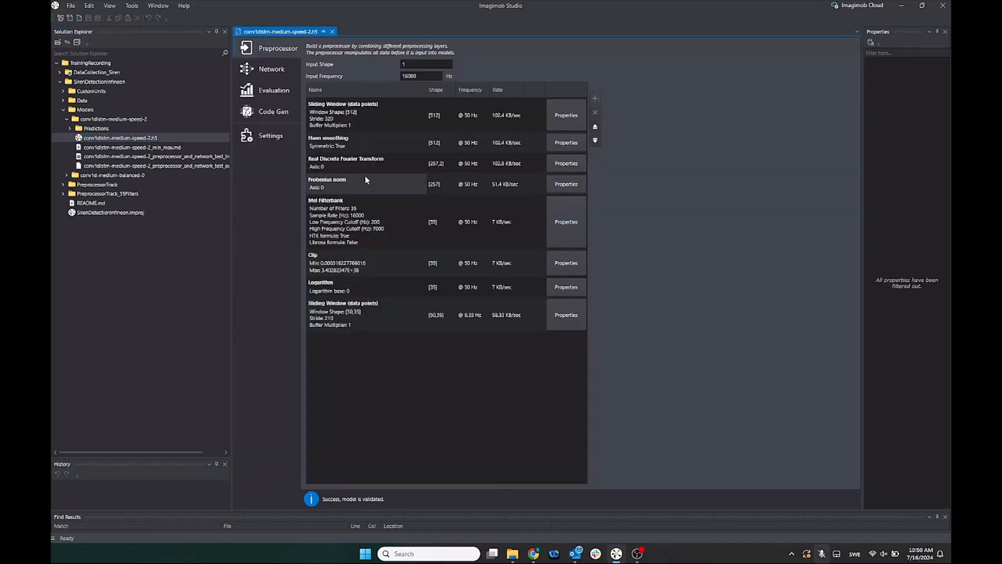
On the Code Gen page, set the Architecture to Any (ANSI C99)
left_click(282, 121)
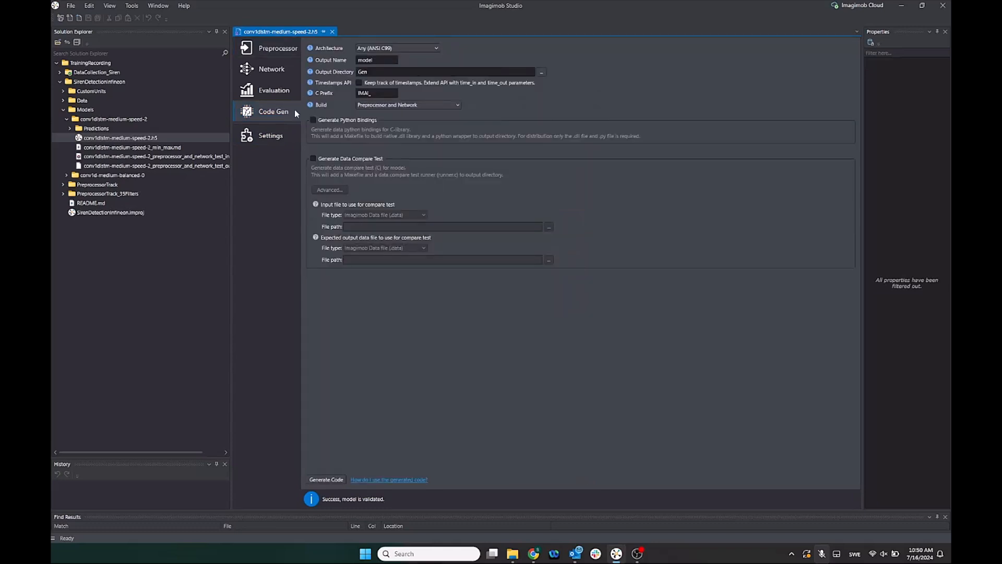
left_click(437, 48)
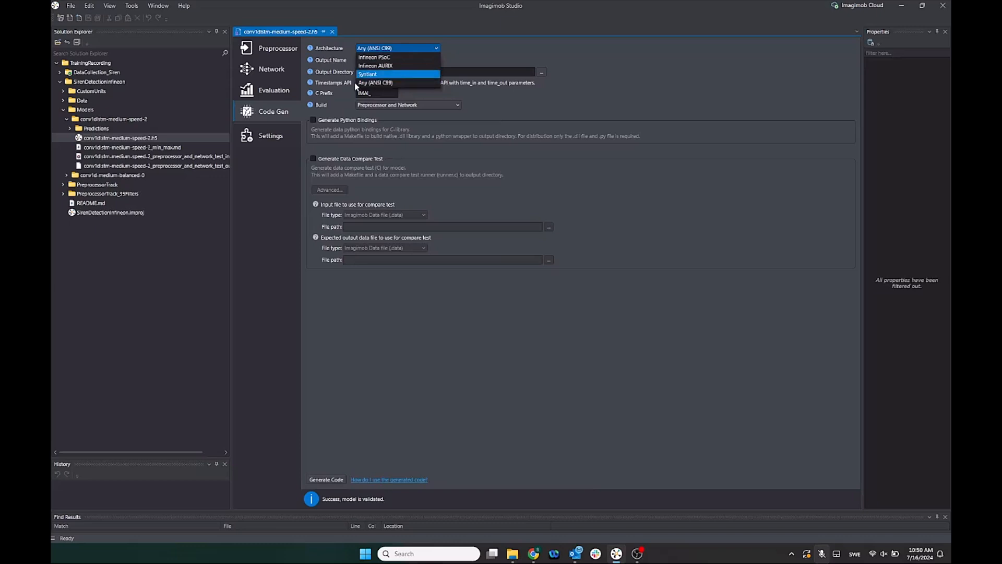
left_click(400, 86)
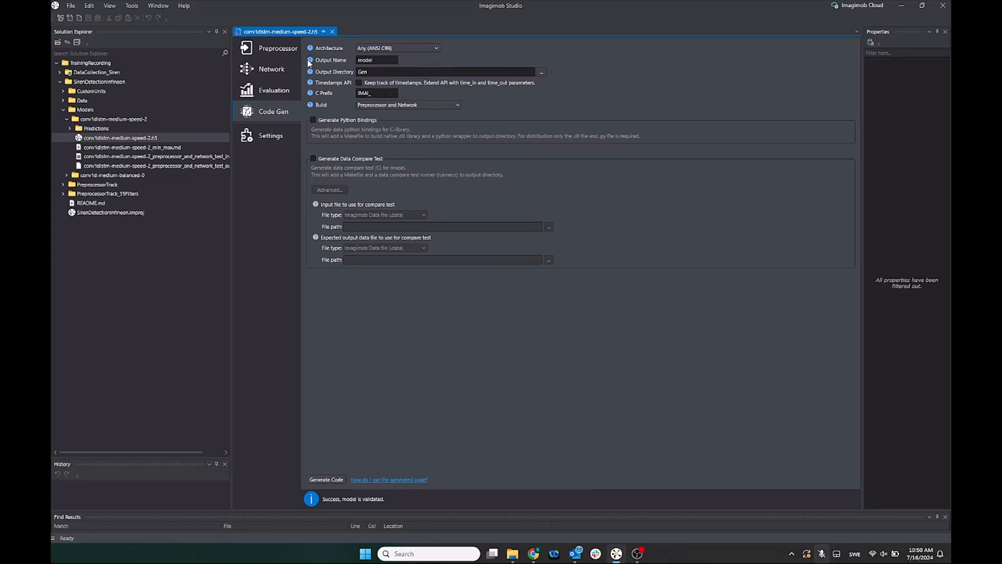
Generate the code into the Gen output directory and close the Code Generation Report
mouse_move(309, 61)
mouse_move(311, 84)
left_click(315, 480)
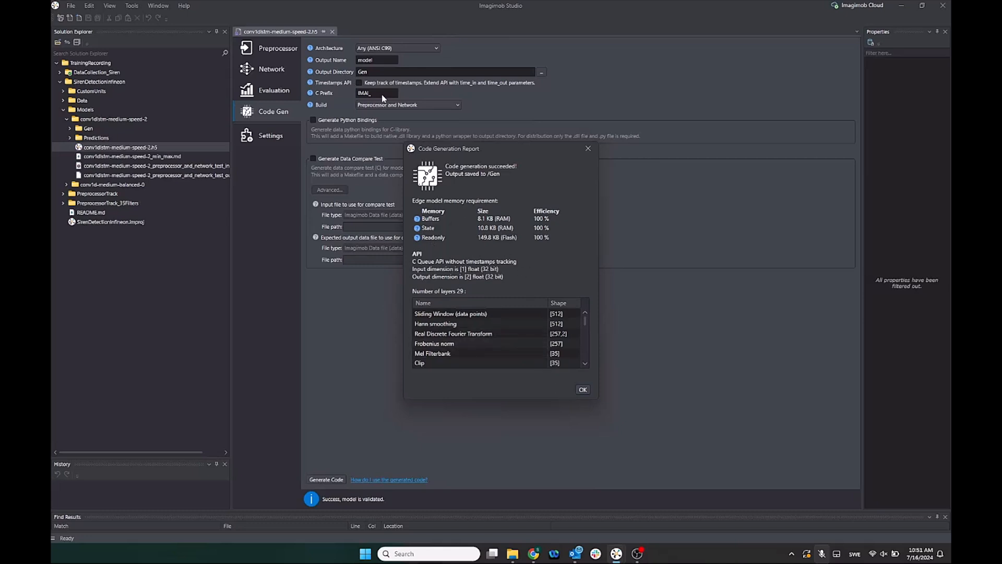
left_click(582, 391)
Open the generated model.h file in the Gen folder and scroll to the end of it
left_click(89, 129)
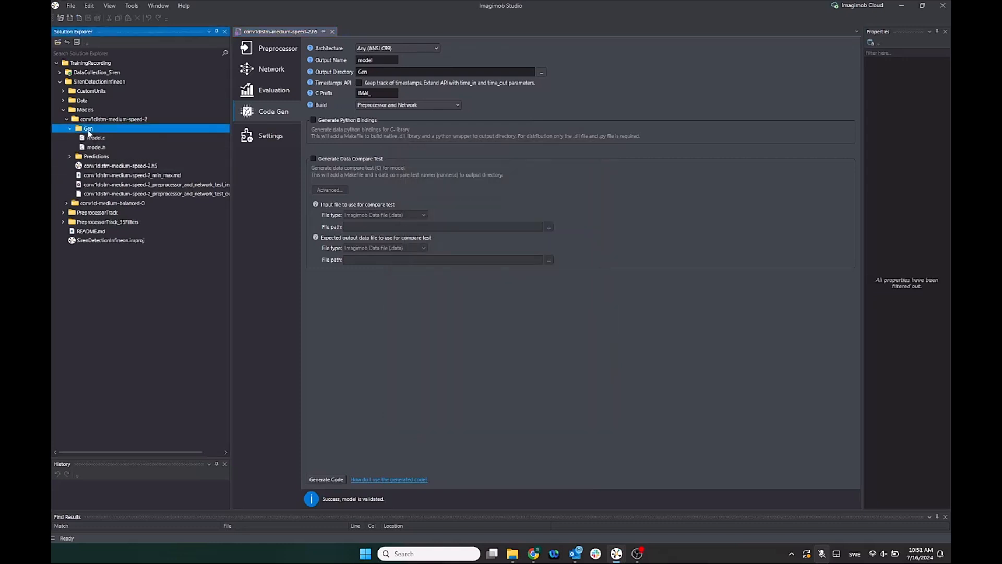
left_click(126, 149)
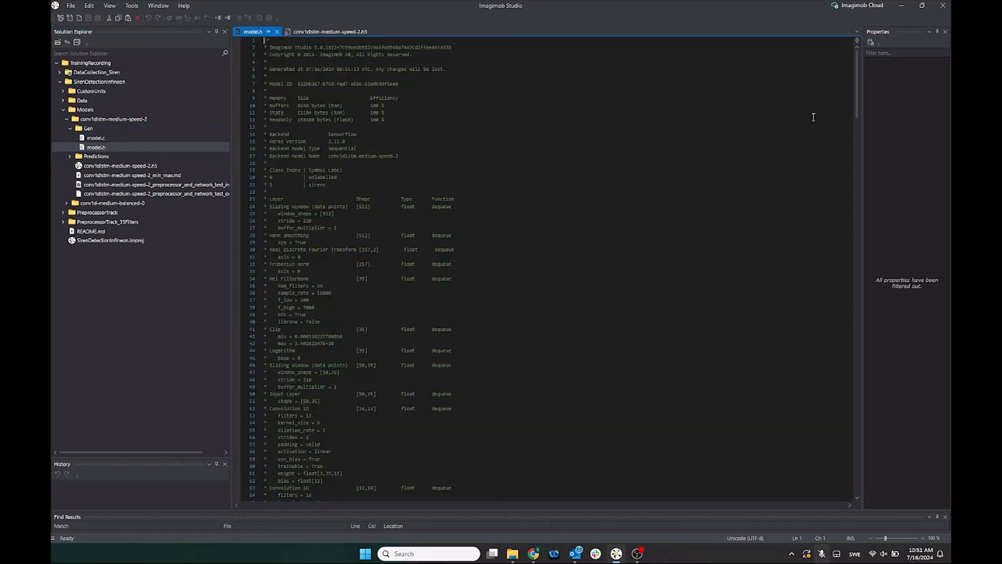
scroll(853, 199, "down", 3)
left_click_drag(853, 200, 842, 421)
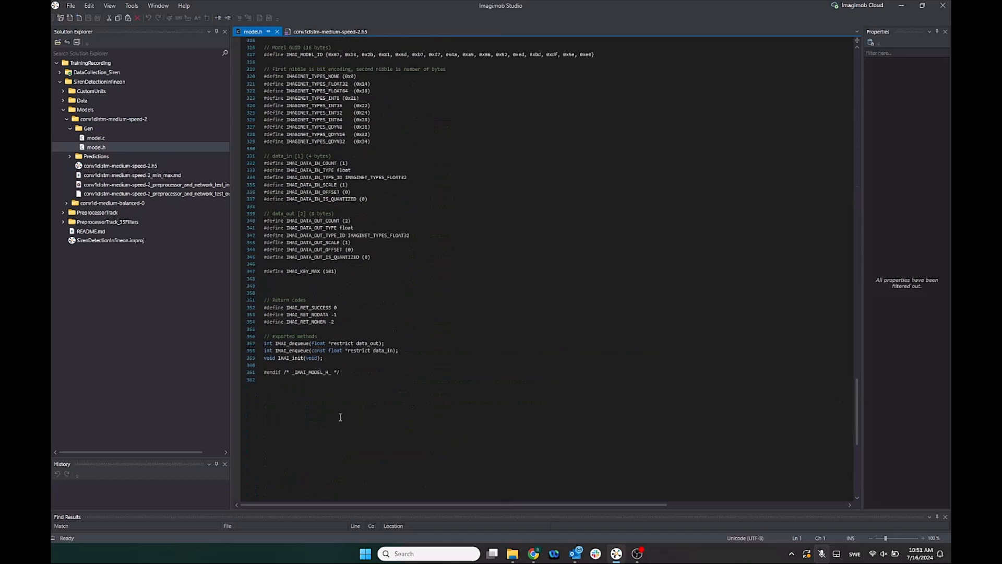
Highlight the exported methods and the return code definitions in model.h
left_click(355, 358)
left_click_drag(327, 359, 264, 359)
left_click_drag(410, 351, 265, 351)
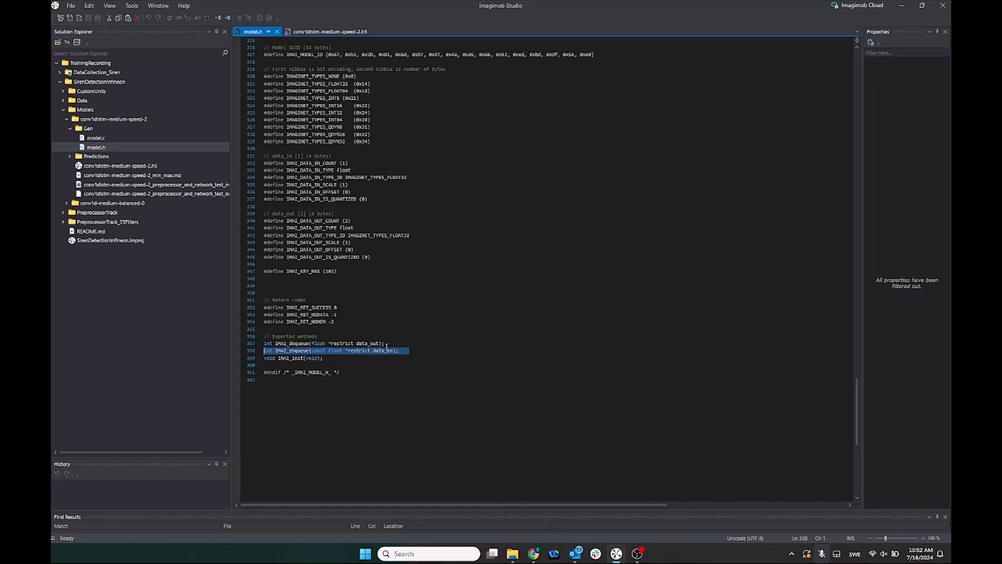
left_click_drag(394, 342, 258, 346)
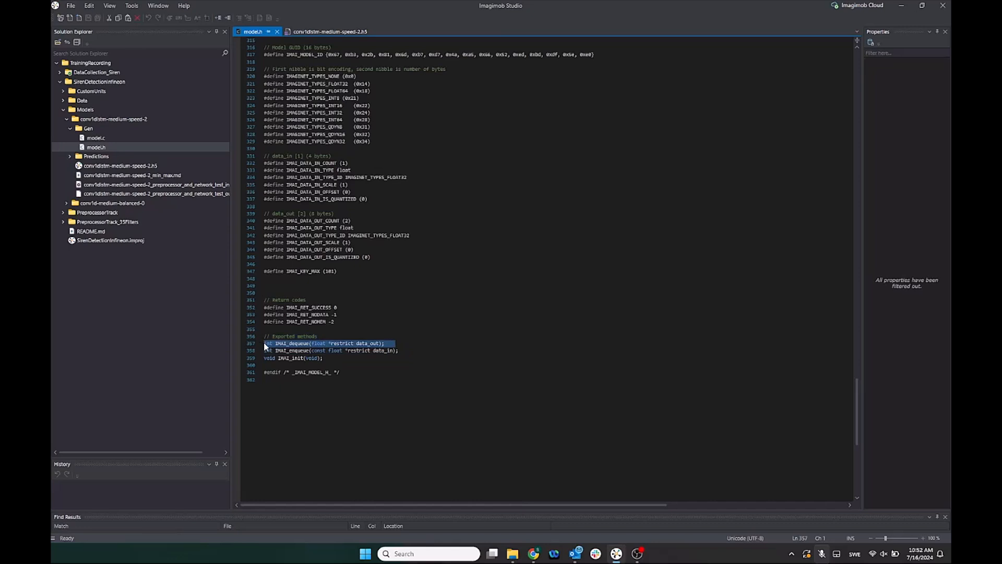
left_click(269, 344)
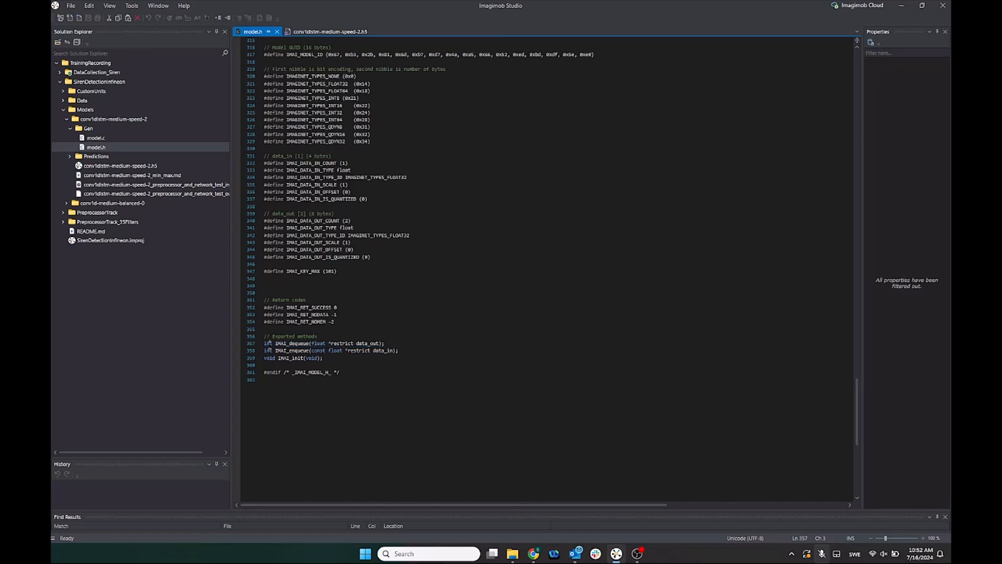
left_click(317, 307)
double_click(317, 307)
left_click(369, 345)
double_click(369, 345)
left_click(419, 316)
Scroll back up through model.h to review the validation statistics and layer descriptions
scroll(439, 291, "up", 4)
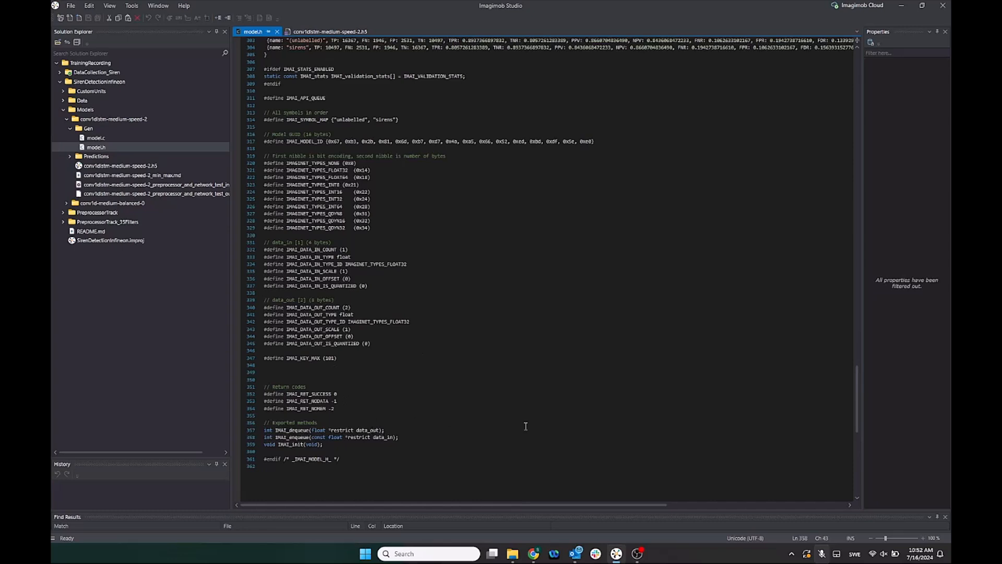
scroll(551, 420, "up", 5)
scroll(551, 420, "up", 10)
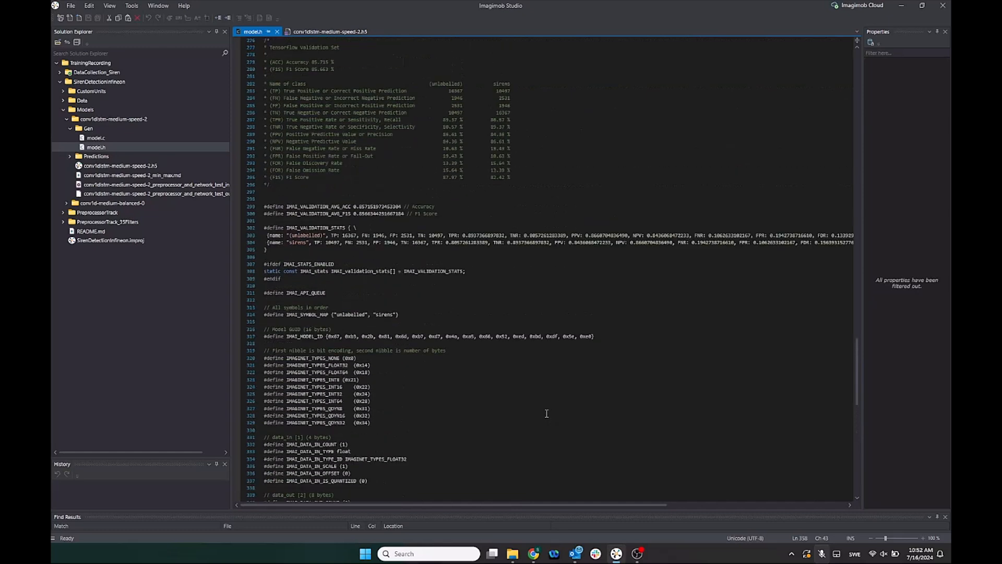
scroll(459, 377, "up", 2)
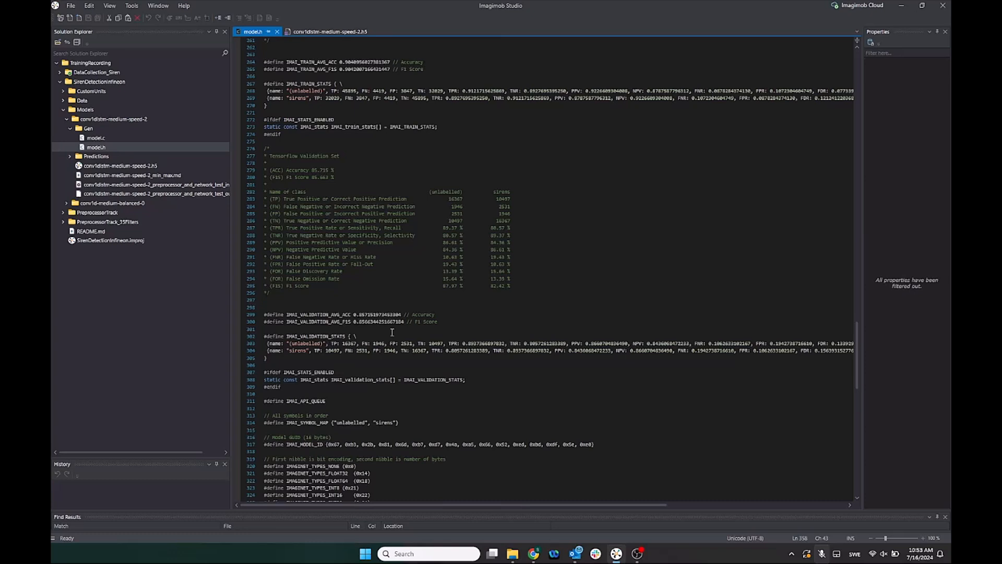
scroll(392, 332, "up", 12)
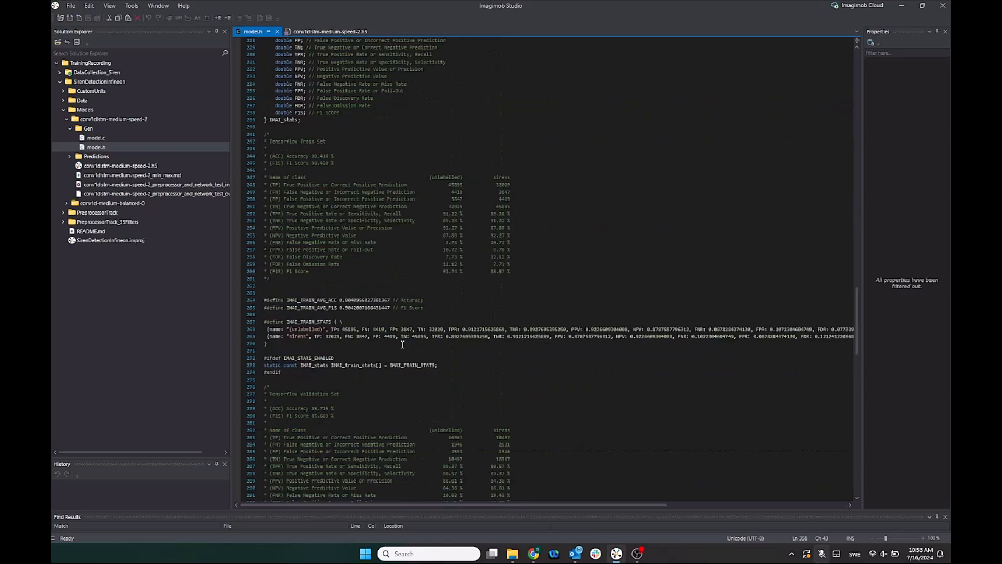
scroll(404, 344, "up", 20)
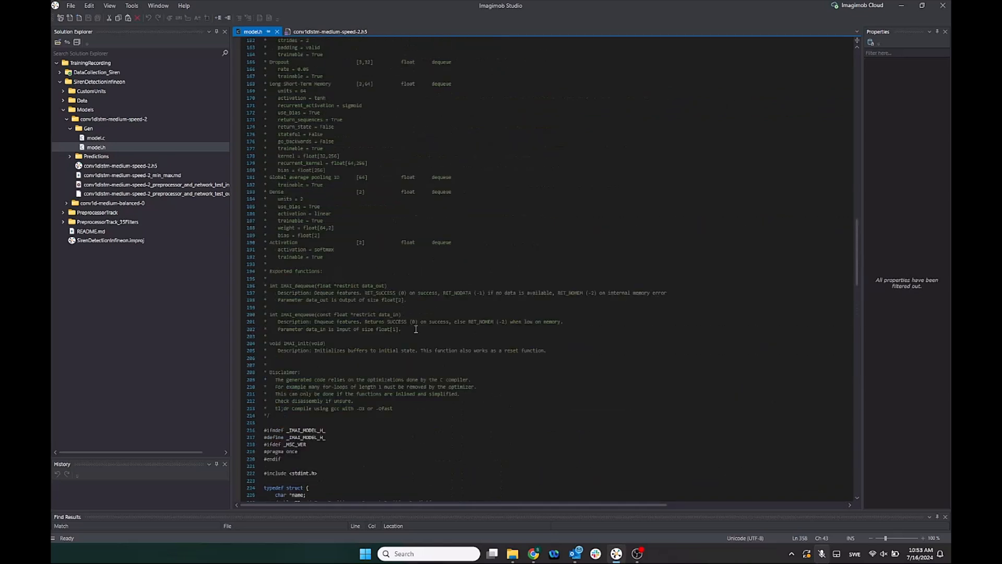
scroll(397, 302, "up", 20)
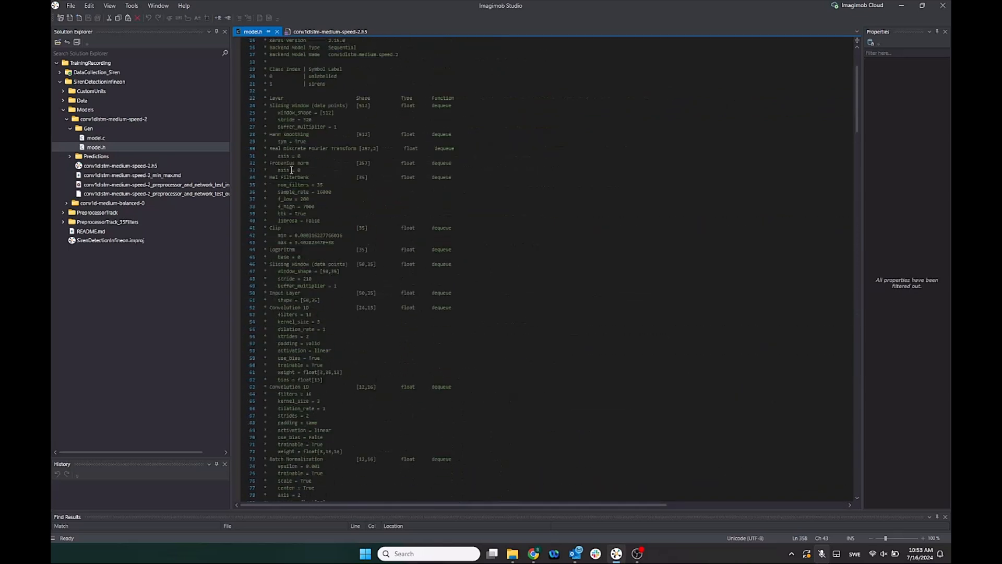
scroll(350, 226, "up", 5)
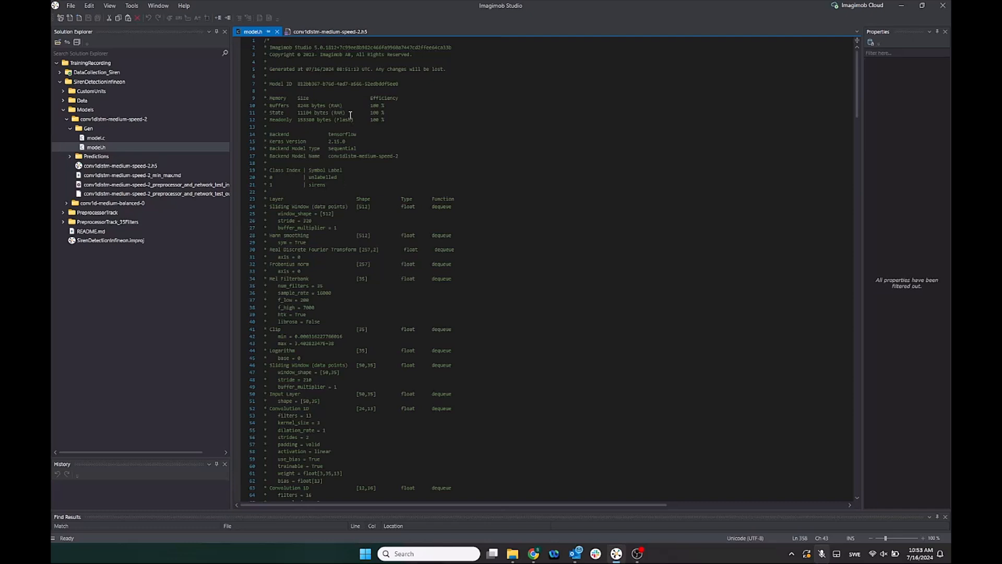
Highlight the Buffers, State and Readonly memory lines in the model.h header comment
left_click_drag(393, 113, 267, 106)
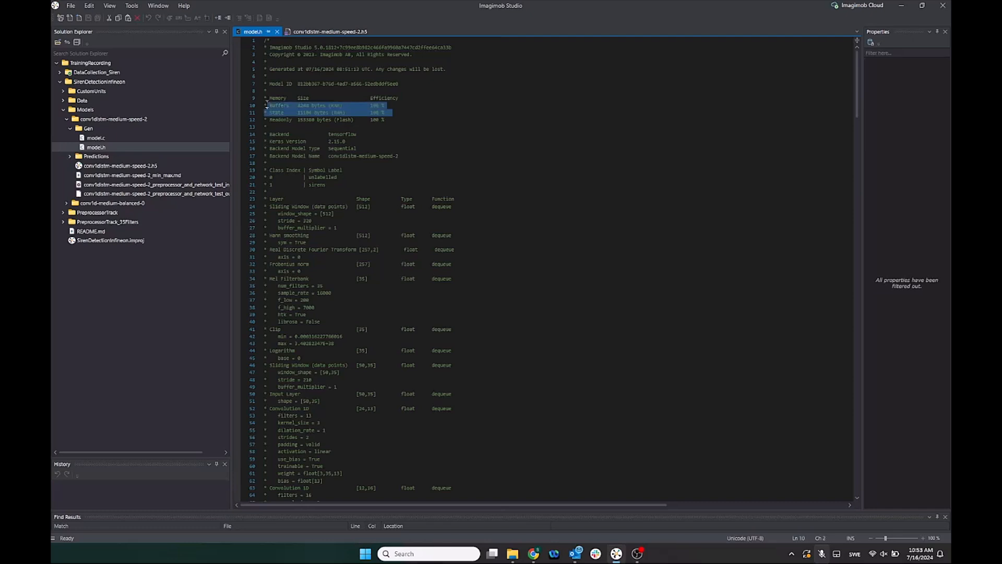
left_click(304, 120)
left_click_drag(390, 121, 252, 121)
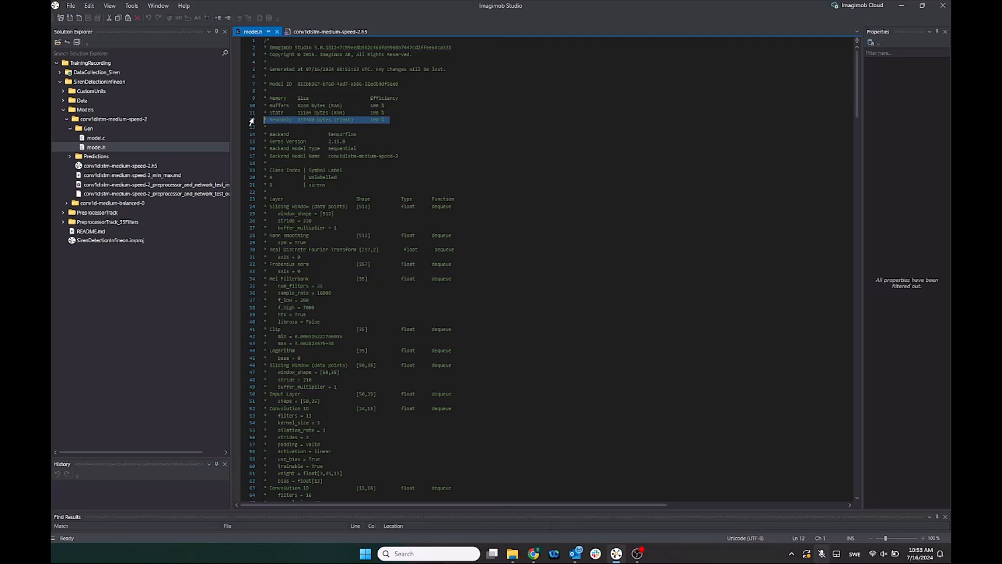
left_click(308, 130)
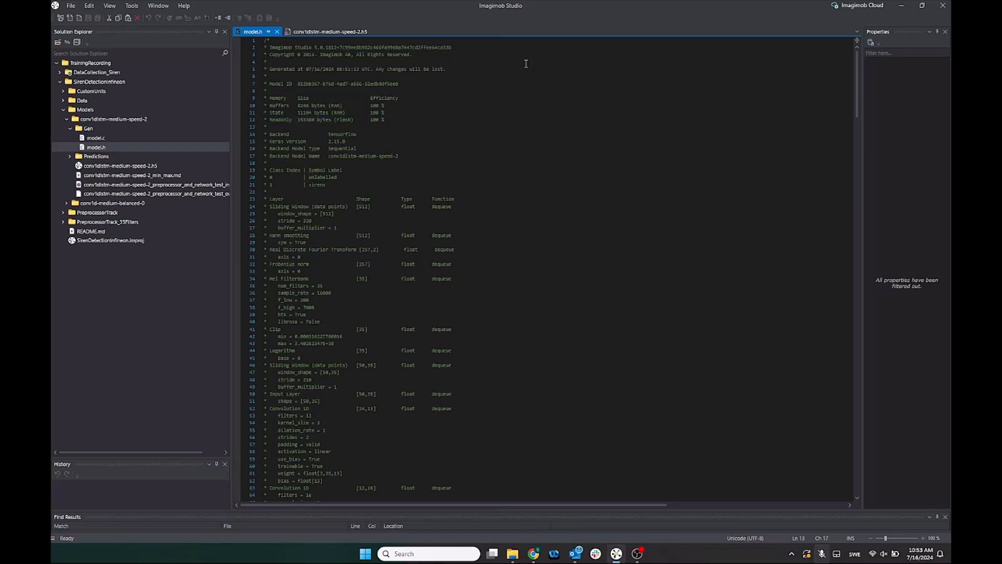
Close model.h and return to the model's Code Gen page
left_click(334, 32)
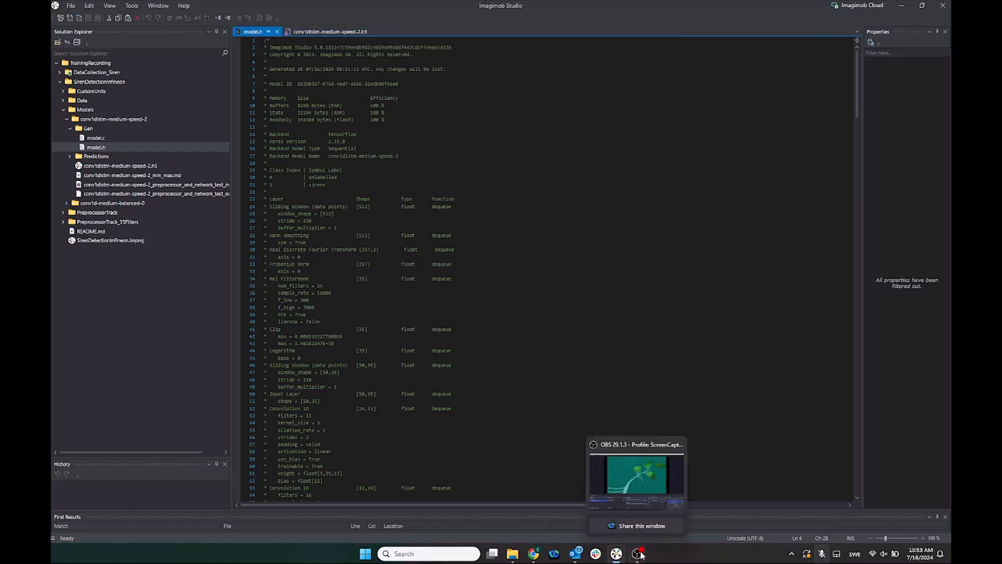
left_click(339, 34)
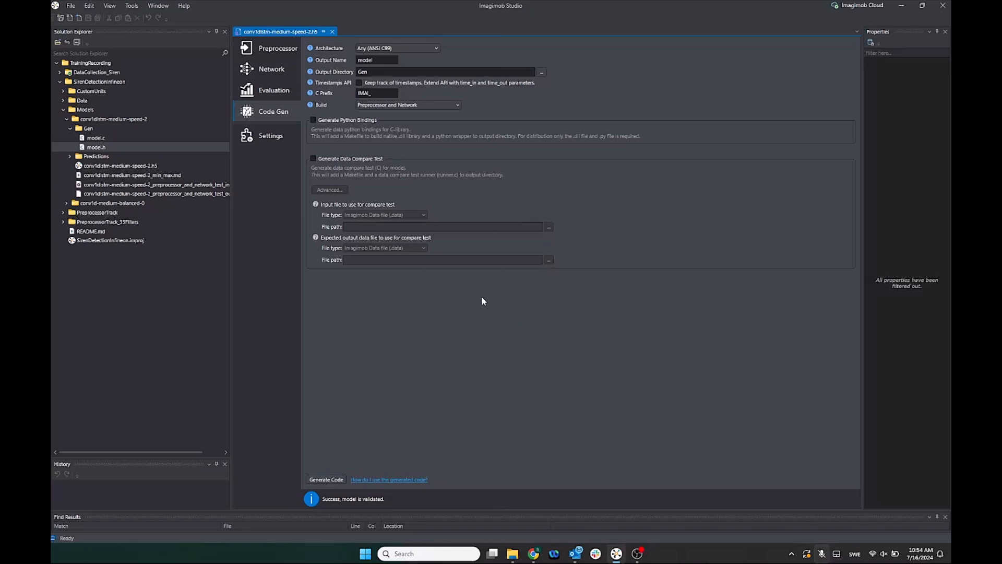
Set the Architecture to Infineon PSoC, with PSoC 6 target and Infineon output directory
left_click(418, 50)
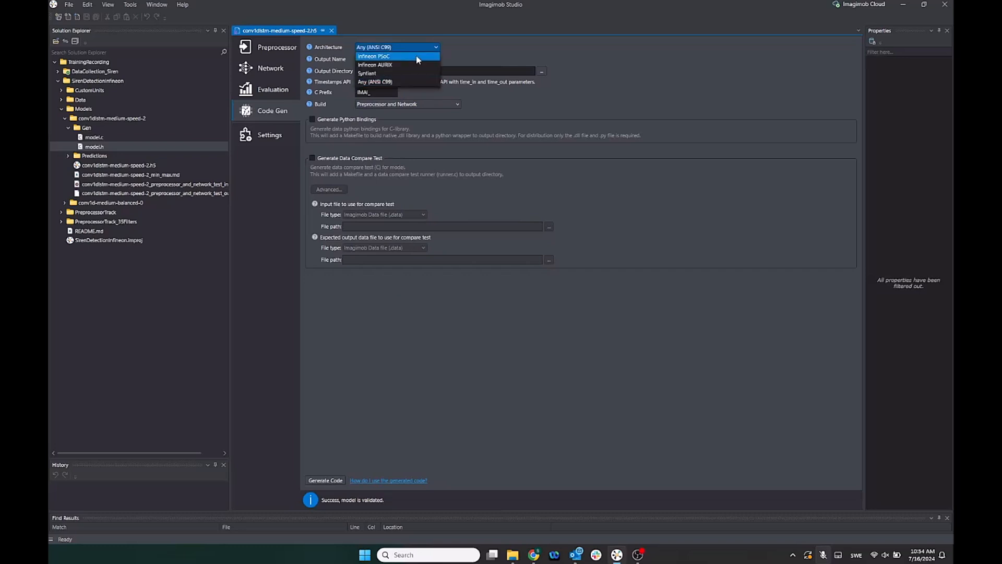
left_click(416, 57)
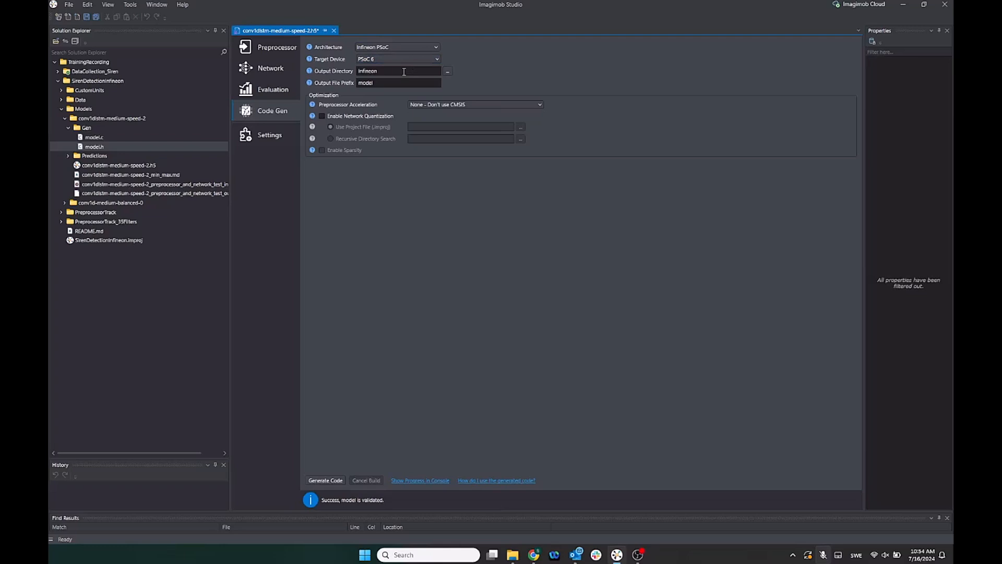
left_click(404, 71)
Set Preprocessor Acceleration to CMSIS Floating Point (Float32) and enable network quantization
left_click(485, 107)
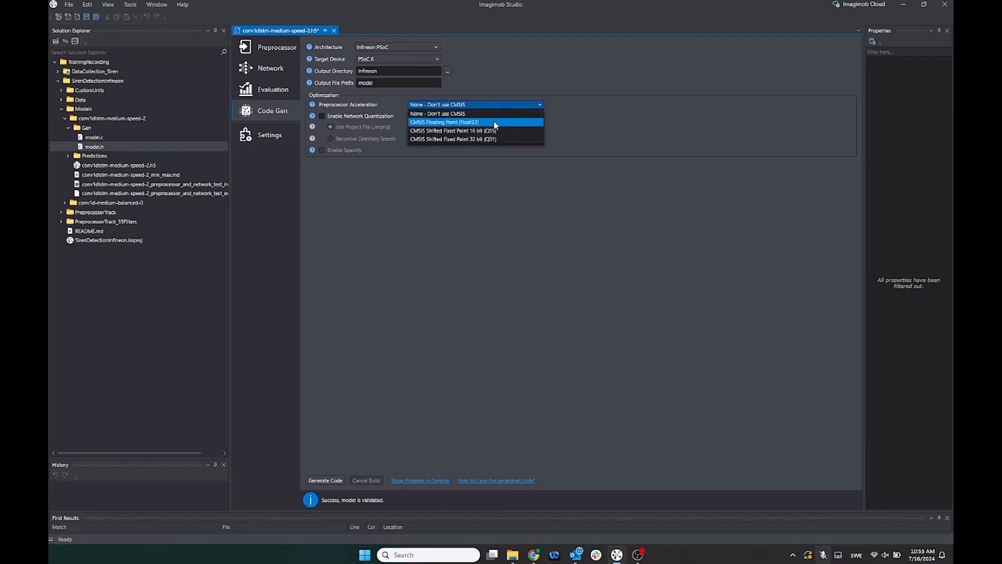
left_click(494, 123)
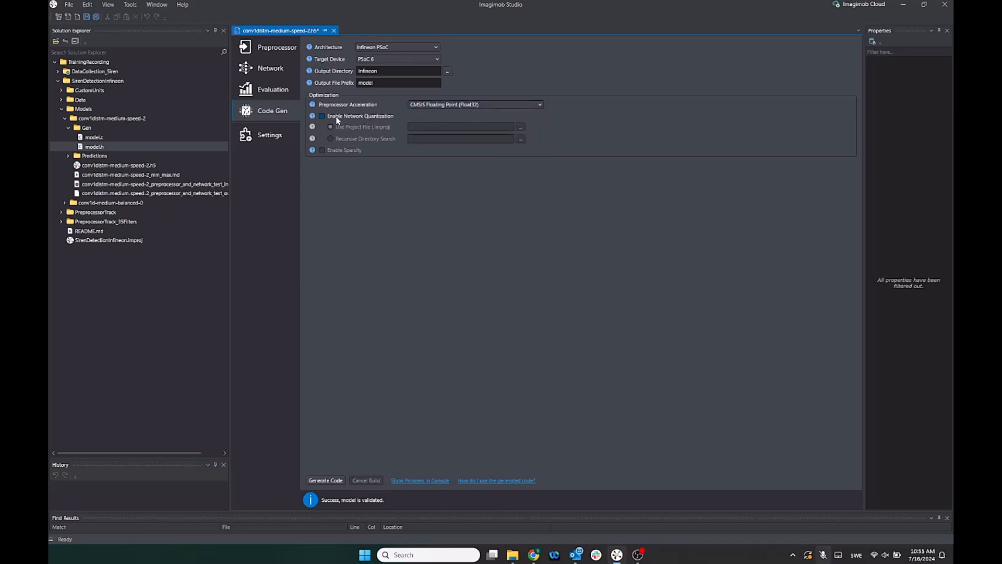
left_click(372, 116)
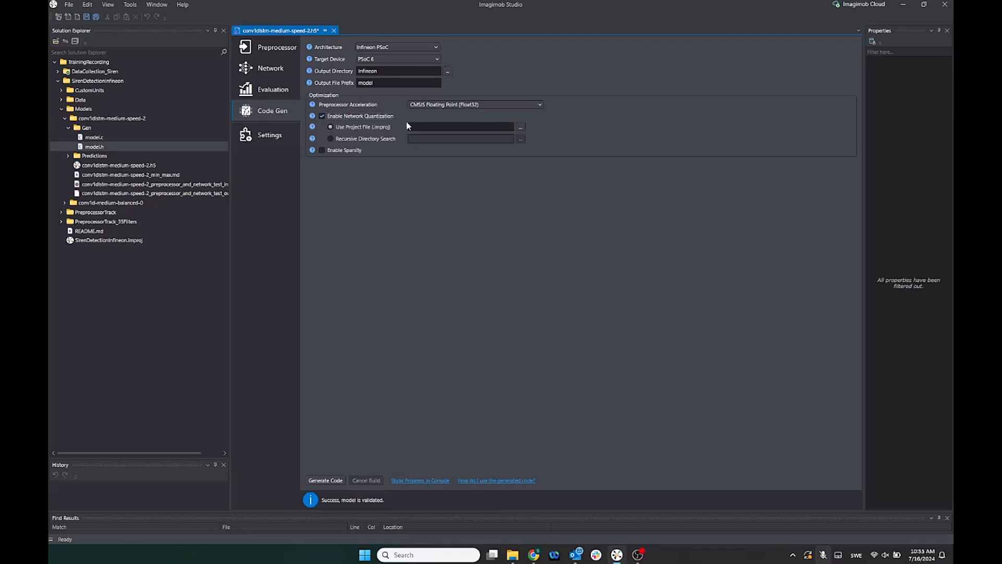
Choose SirenDetectionInfineon.improj as the project file used for quantization
left_click(520, 130)
left_click(166, 26)
double_click(235, 133)
Generate the Infineon code and show its progress in an enlarged output console
left_click(327, 481)
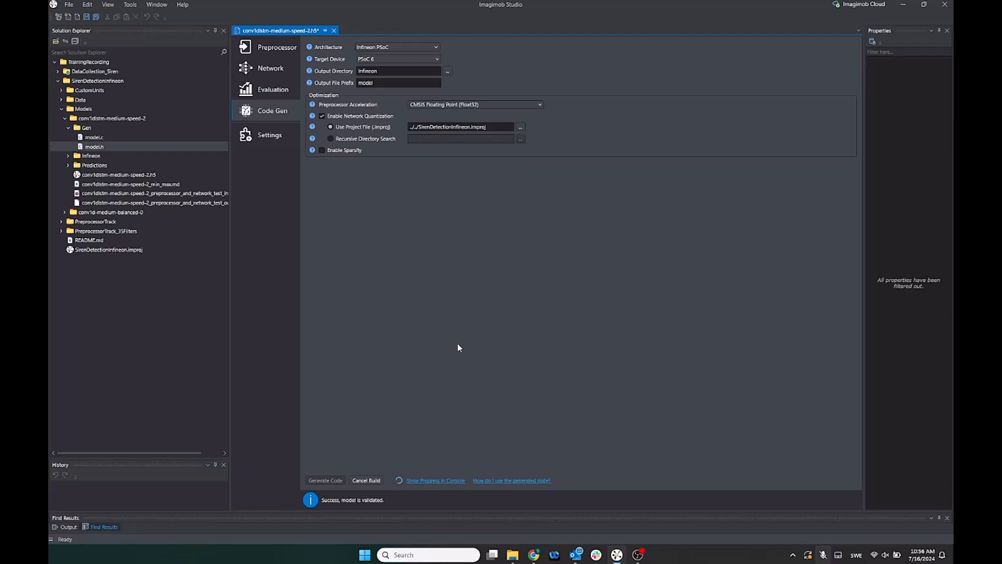
left_click(432, 481)
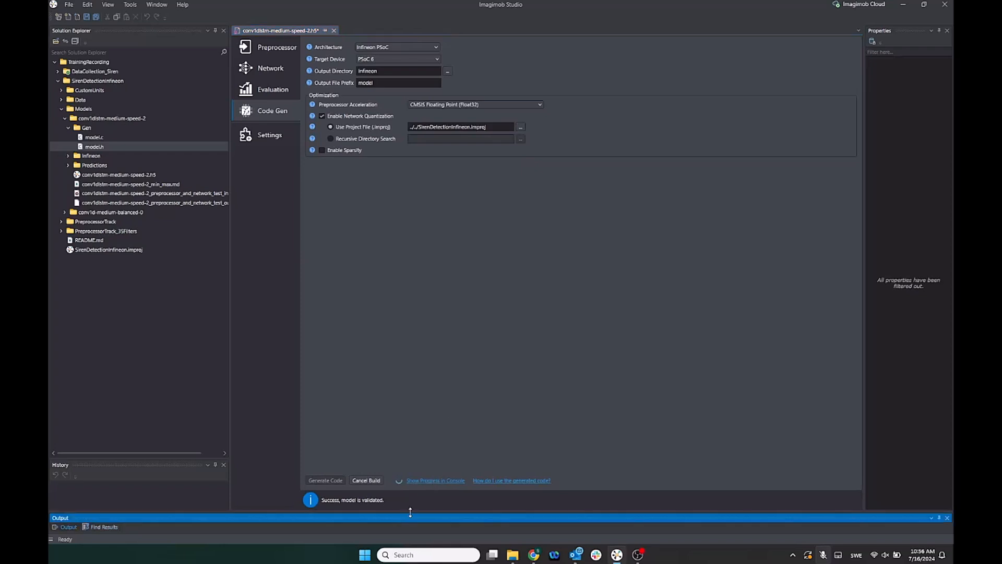
left_click_drag(413, 511, 425, 360)
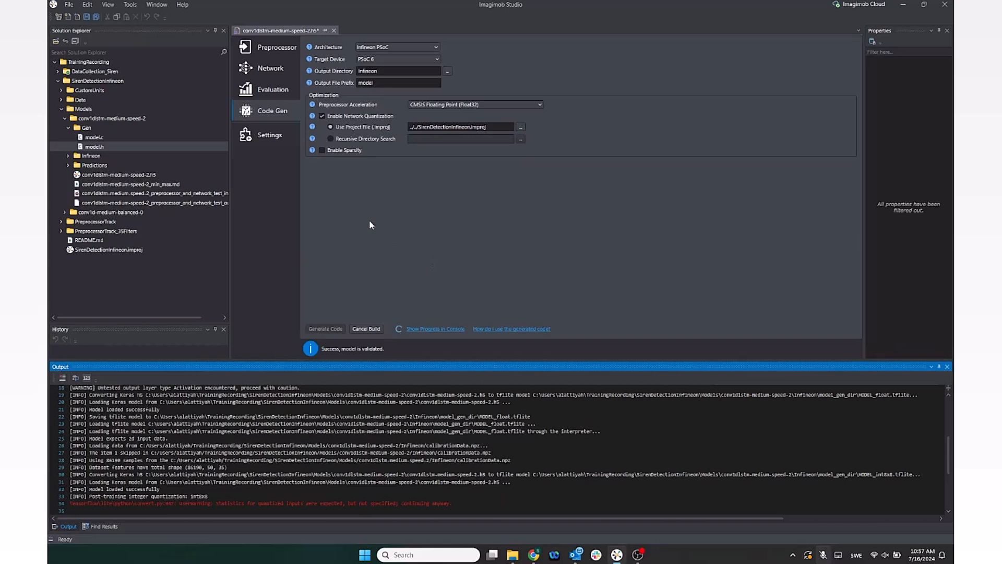
Open the Target Device and Architecture lists to view the available options
left_click(437, 61)
left_click(437, 60)
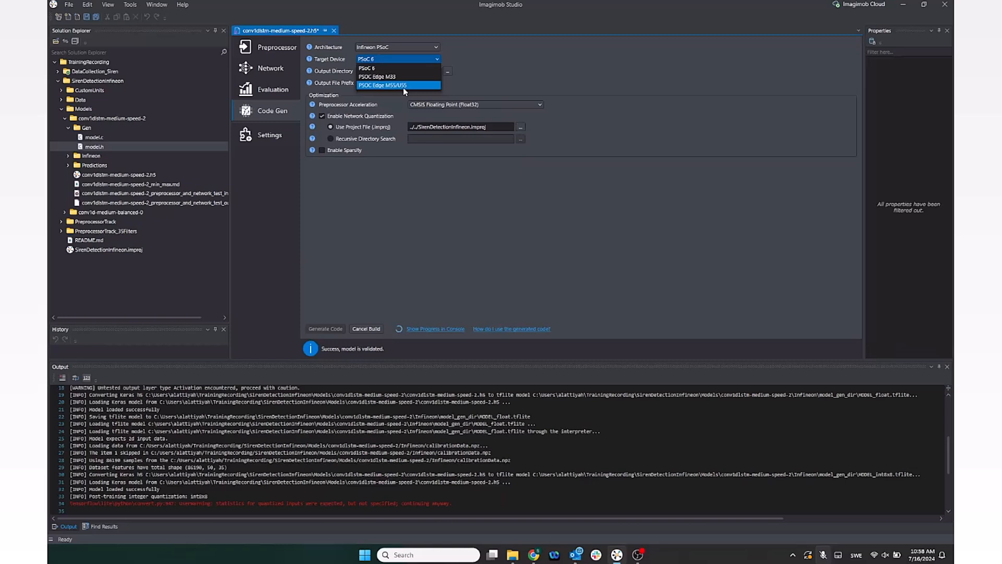
left_click(419, 59)
left_click(420, 47)
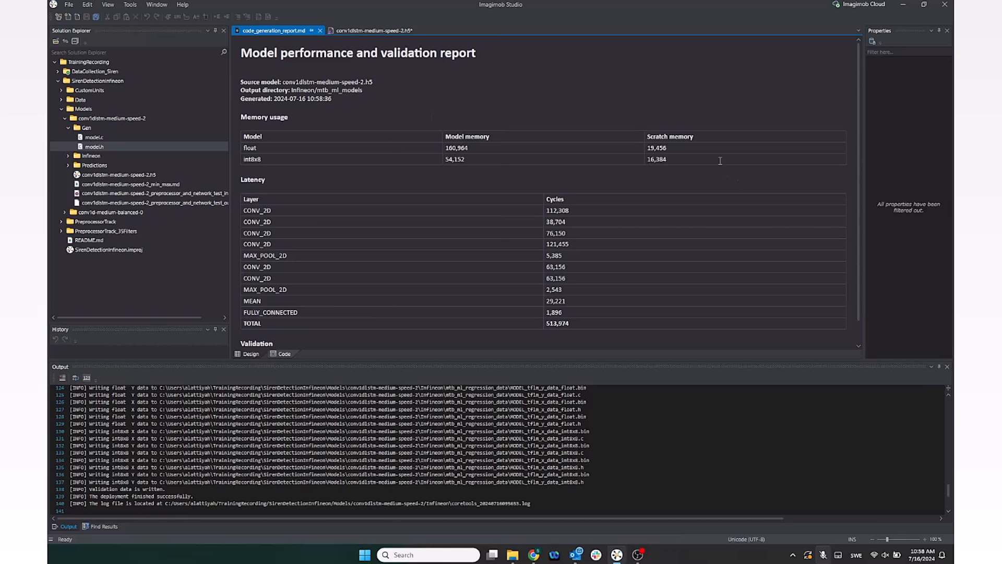
Review the code generation report and browse the generated Infineon folder, selecting model.c and model.h
scroll(601, 151, "down", 1)
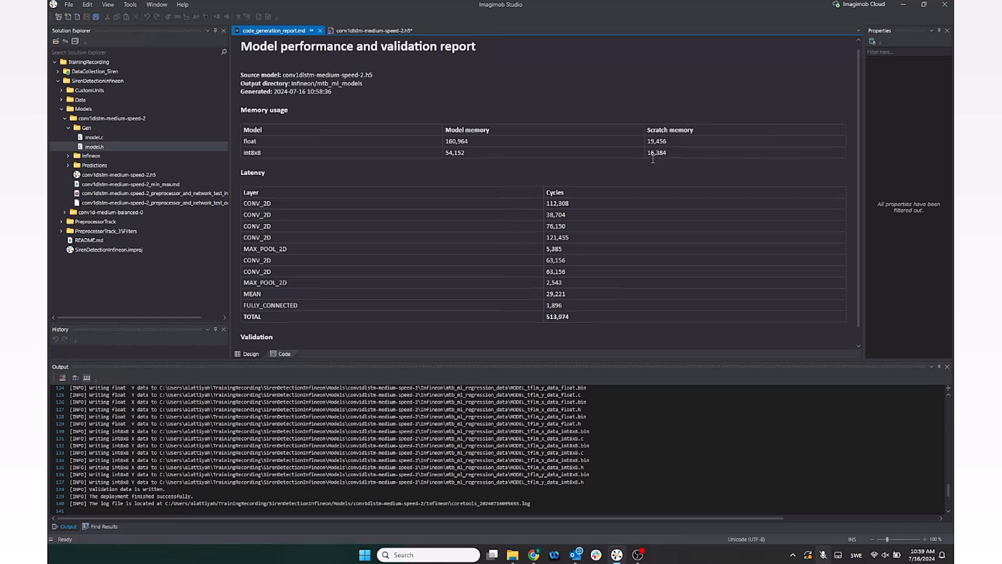
scroll(629, 167, "down", 1)
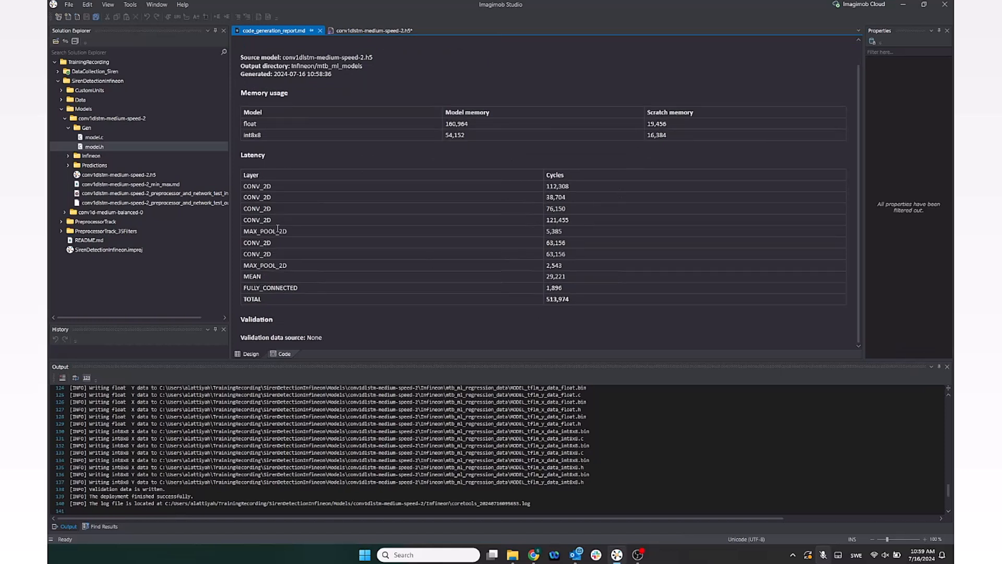
left_click(68, 157)
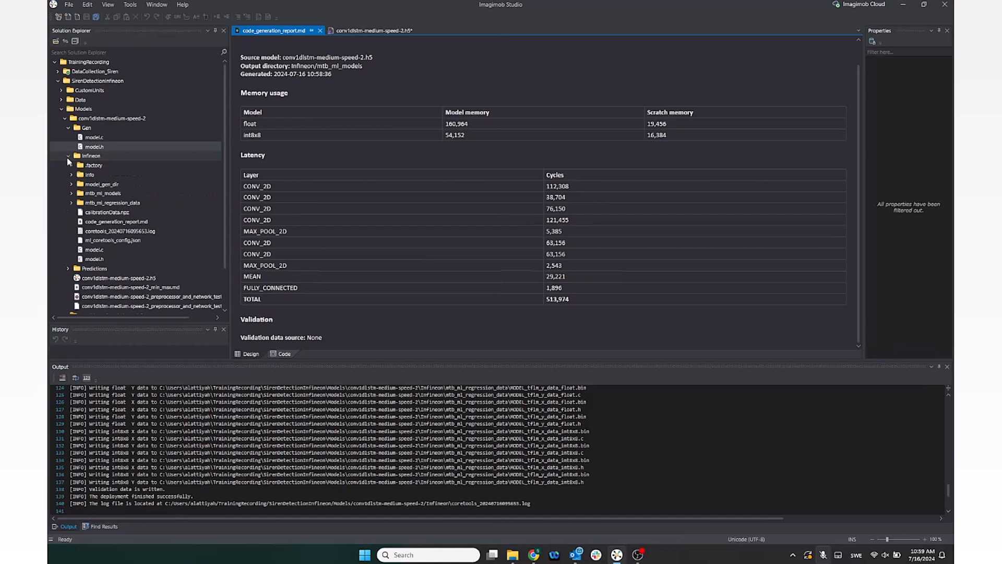
left_click(104, 158)
left_click(68, 127)
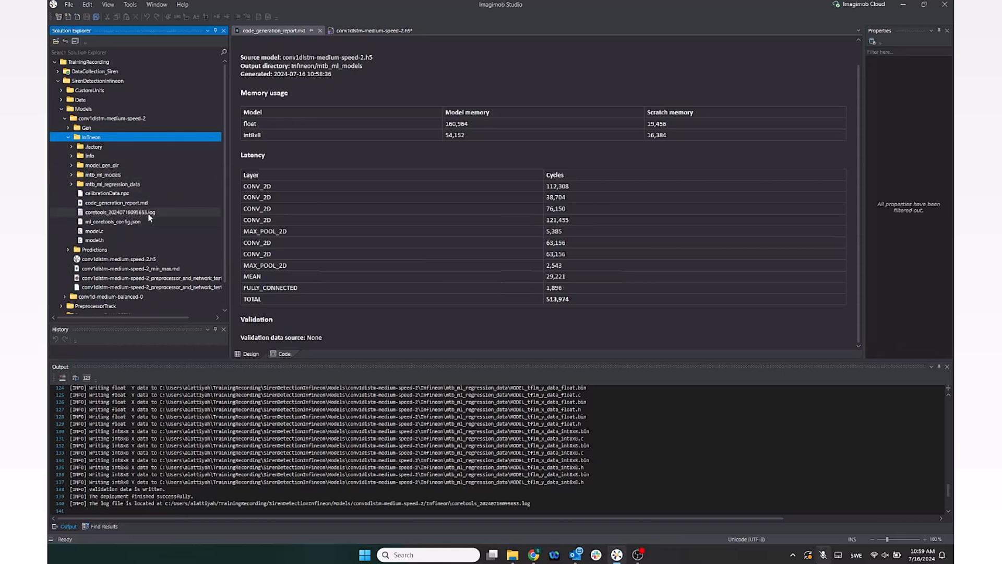
left_click(90, 233)
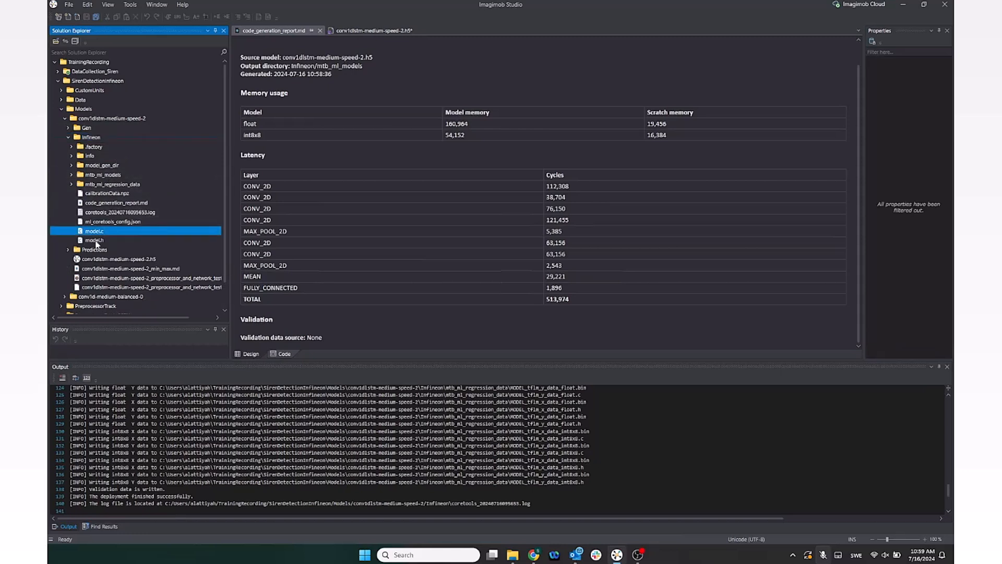
left_click(96, 242)
left_click(97, 234)
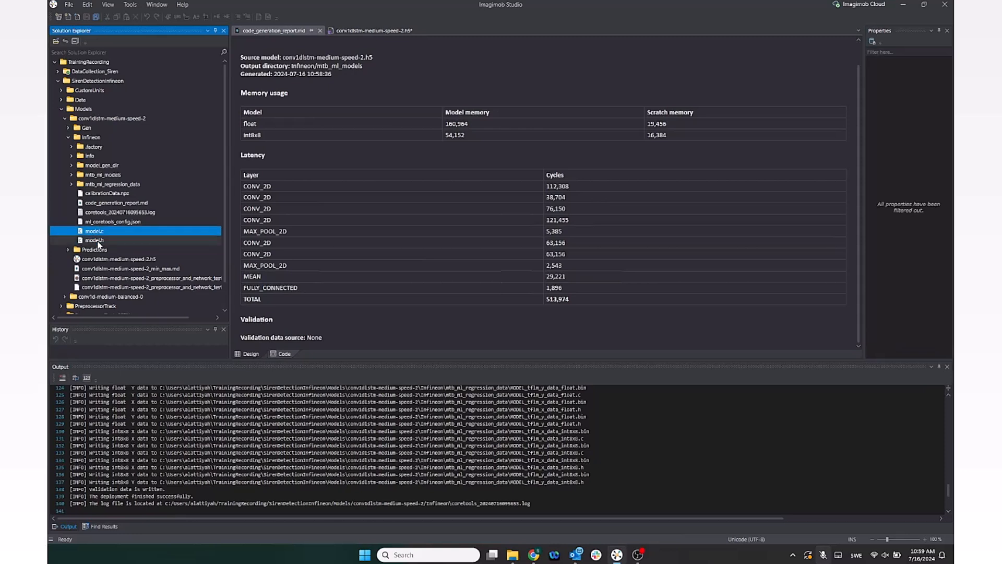
left_click(97, 240)
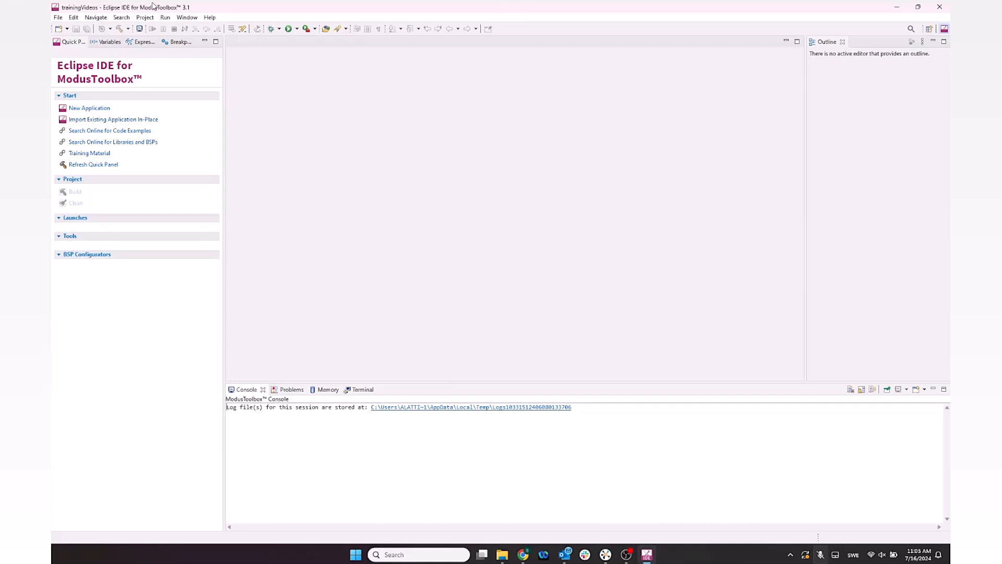
In ModusToolbox, start a new application and choose the PSoC 6 board support package CY8CKIT-062S2-AI
left_click(91, 109)
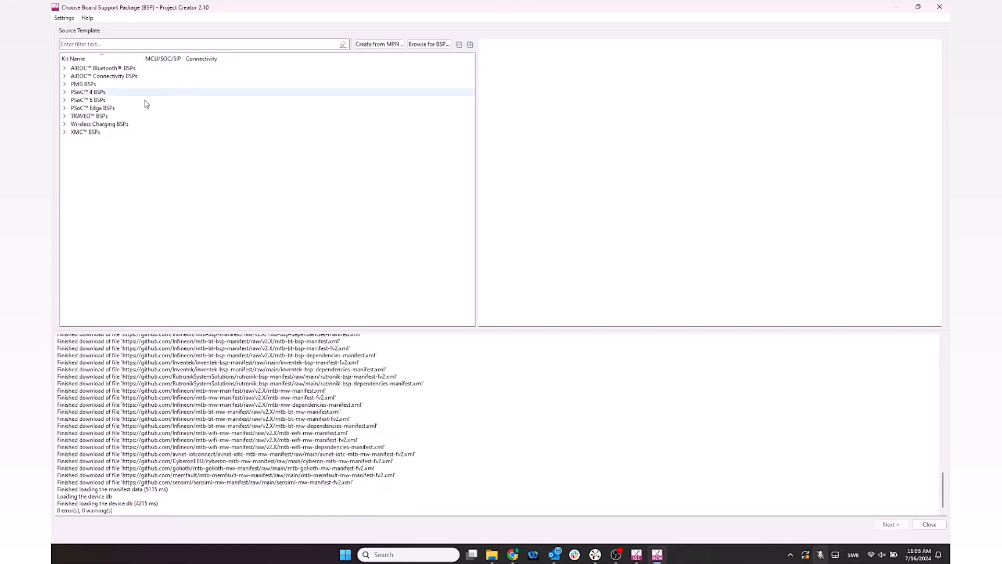
left_click(65, 100)
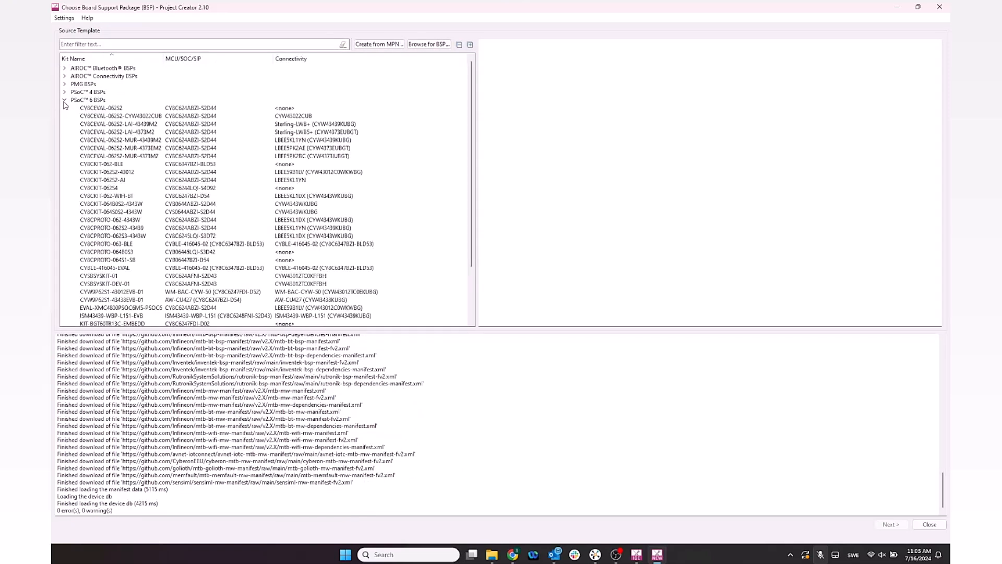
left_click(105, 179)
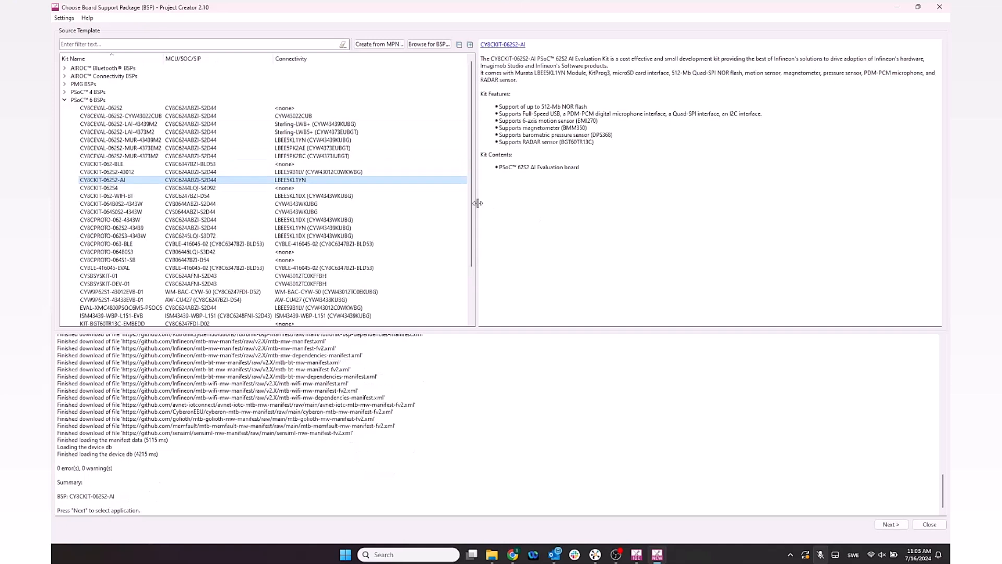
left_click(901, 526)
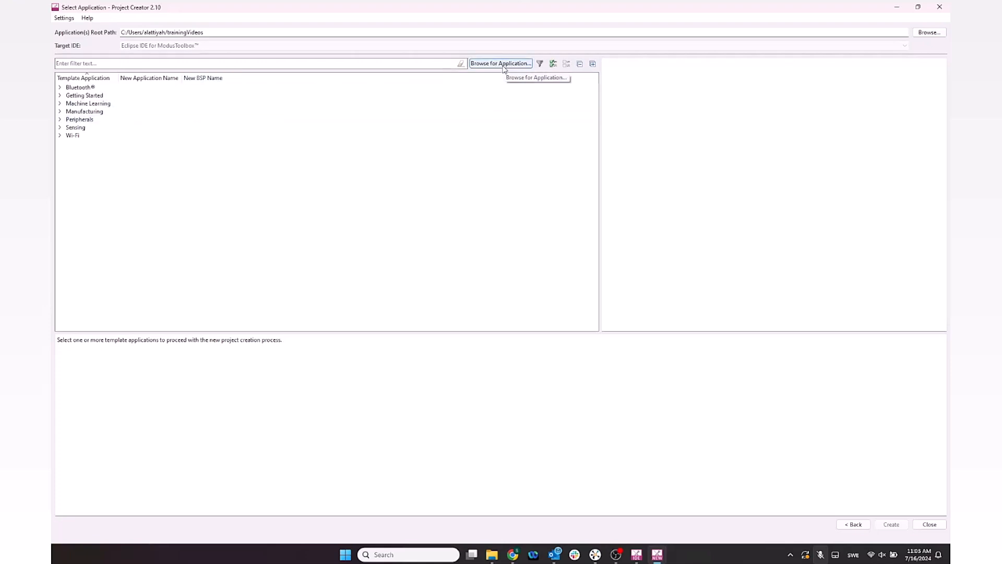
Browse for a custom template application and select the imagimob-deploy-code-example folder under Development > Git
double_click(136, 103)
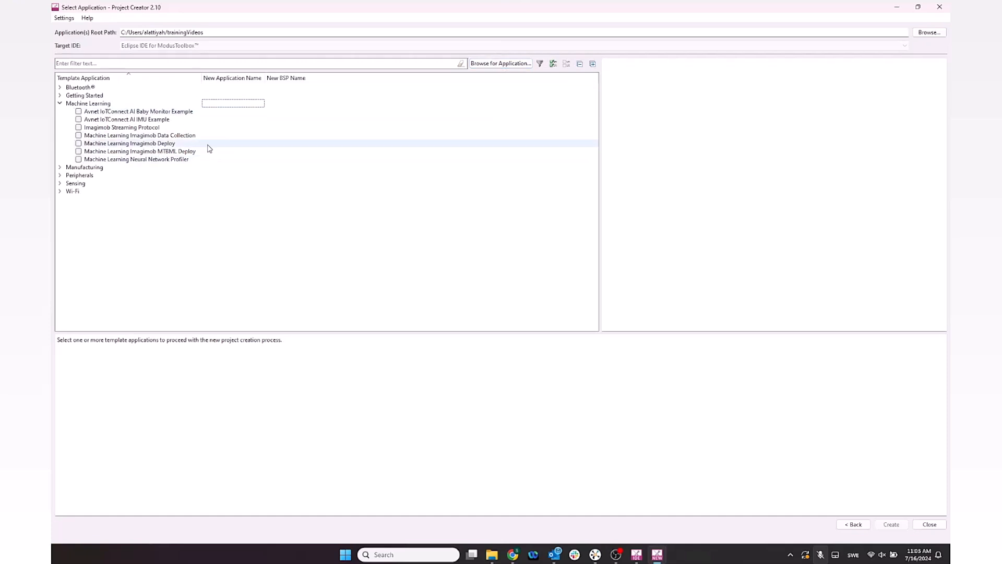
left_click(520, 64)
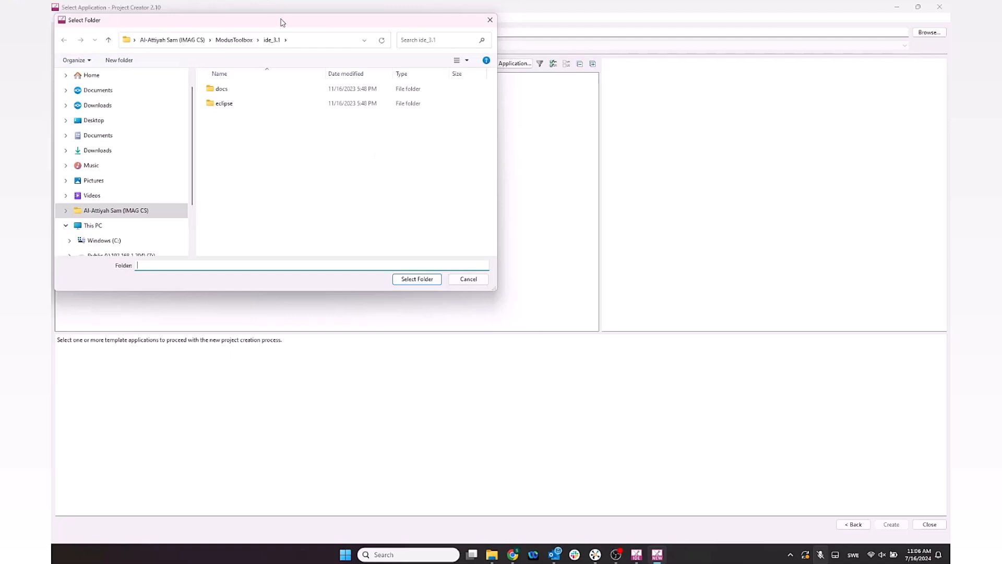
left_click(271, 76)
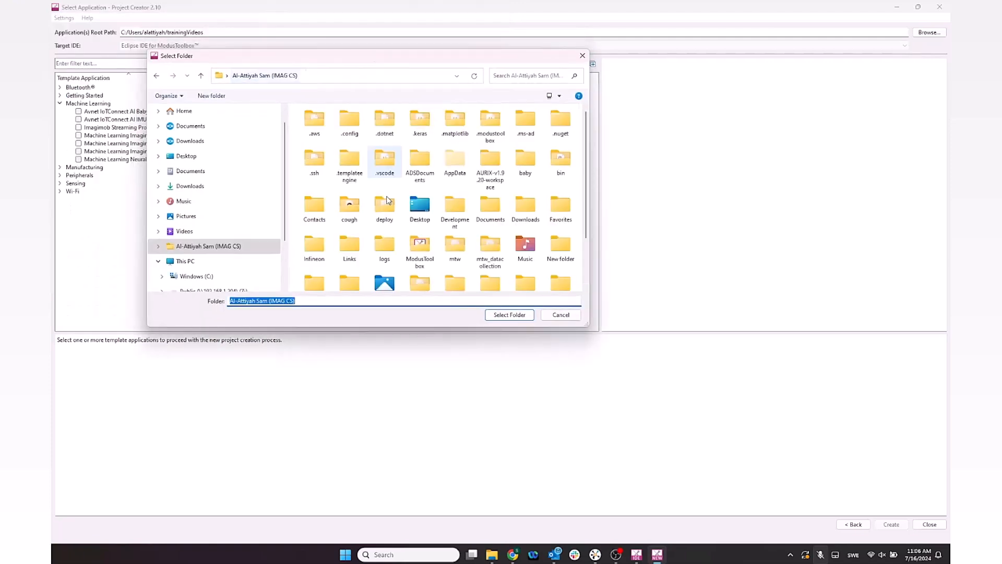
double_click(455, 205)
double_click(331, 143)
scroll(368, 201, "down", 3)
double_click(350, 189)
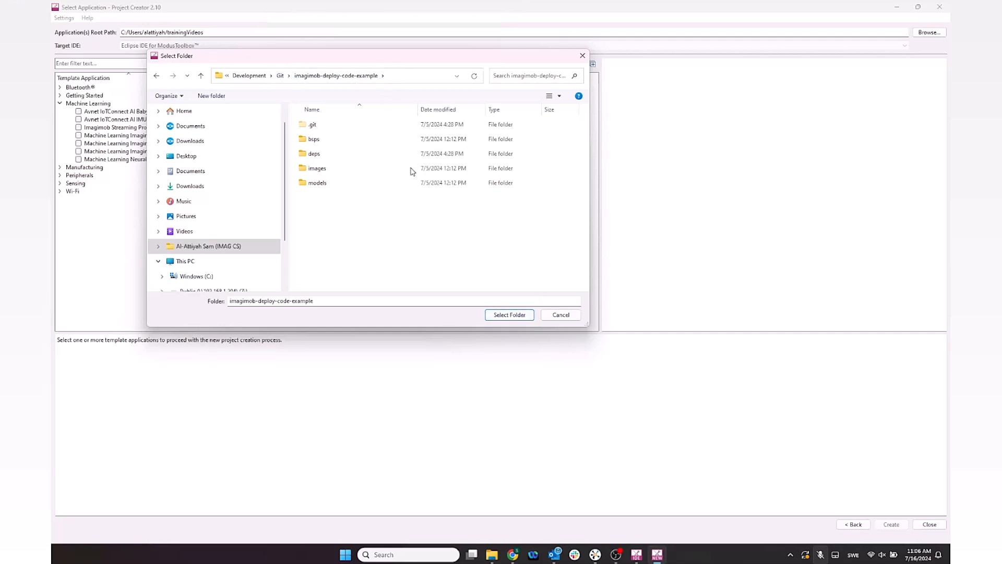
left_click(494, 317)
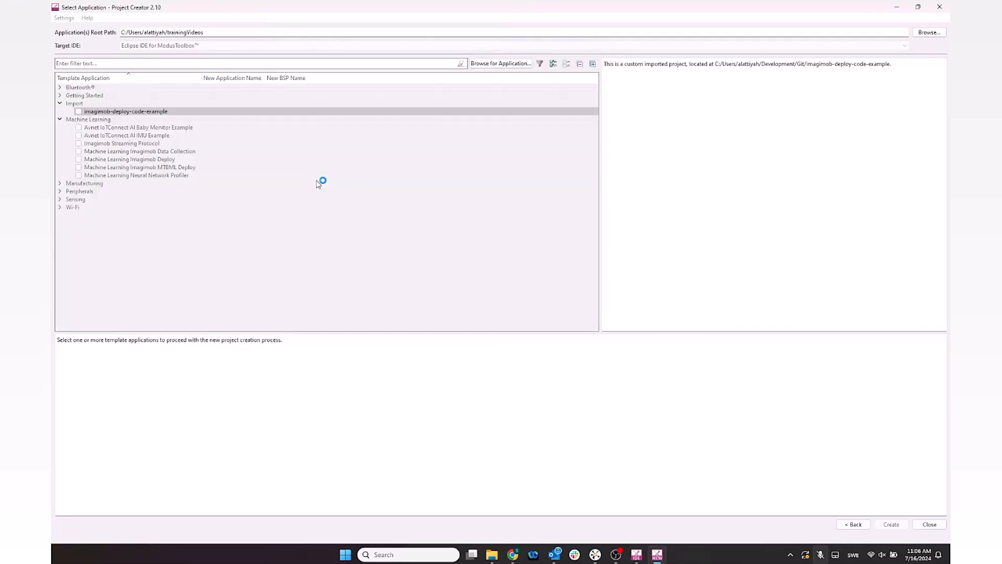
Tick the imported imagimob-deploy-code-example template, name the application deploy_trainingVideo, and create it
left_click(78, 111)
left_click(259, 111)
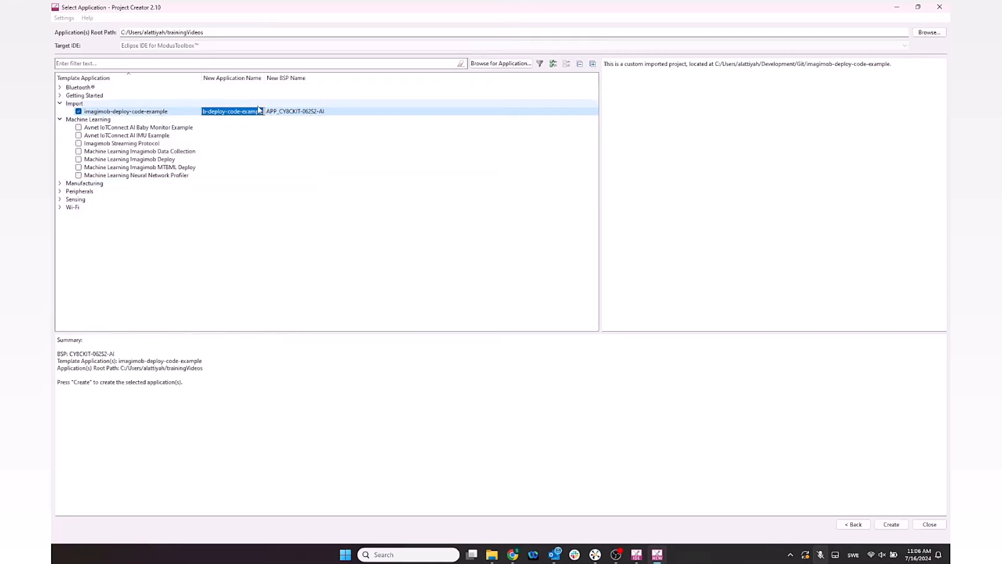
type("deploy_trainingVideo")
key("Return")
left_click(893, 524)
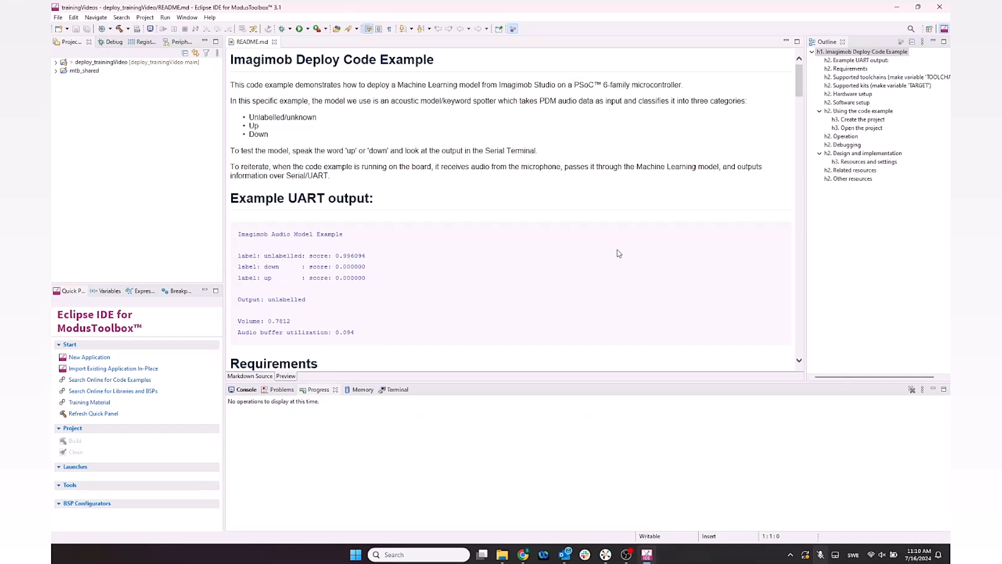
Expand the deploy_trainingVideo project and its models folder, then open main.c
left_click(56, 62)
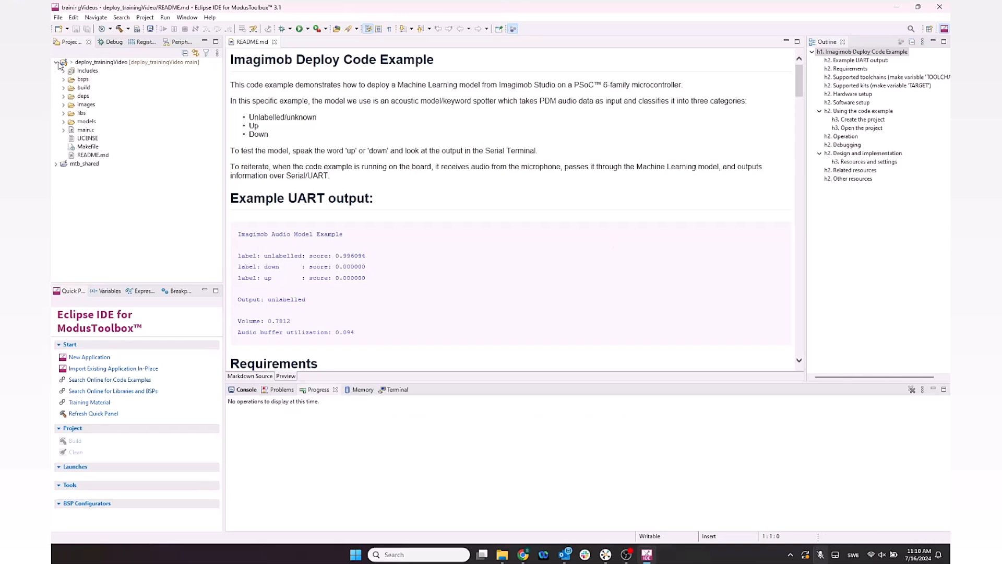
double_click(86, 122)
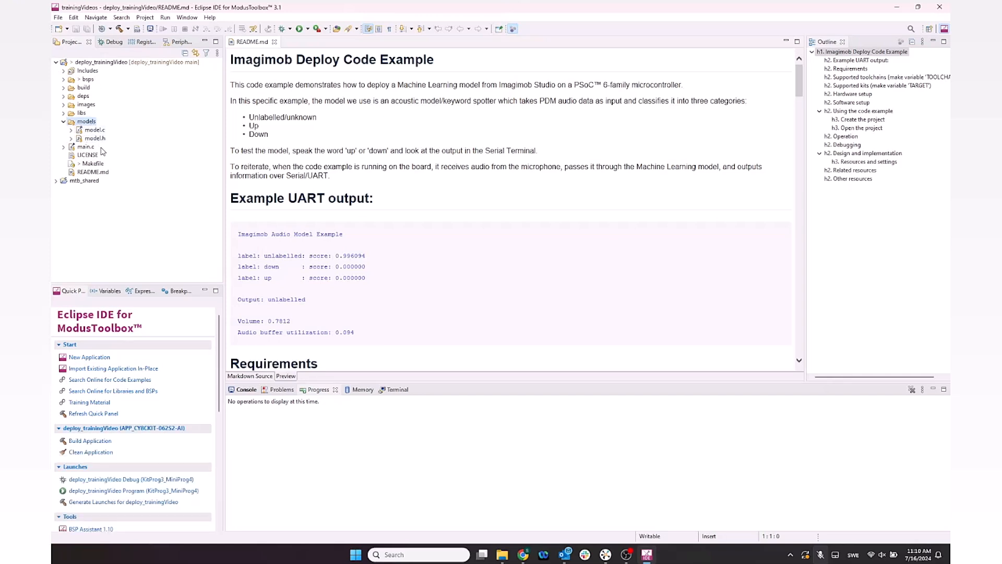
left_click(86, 147)
double_click(85, 148)
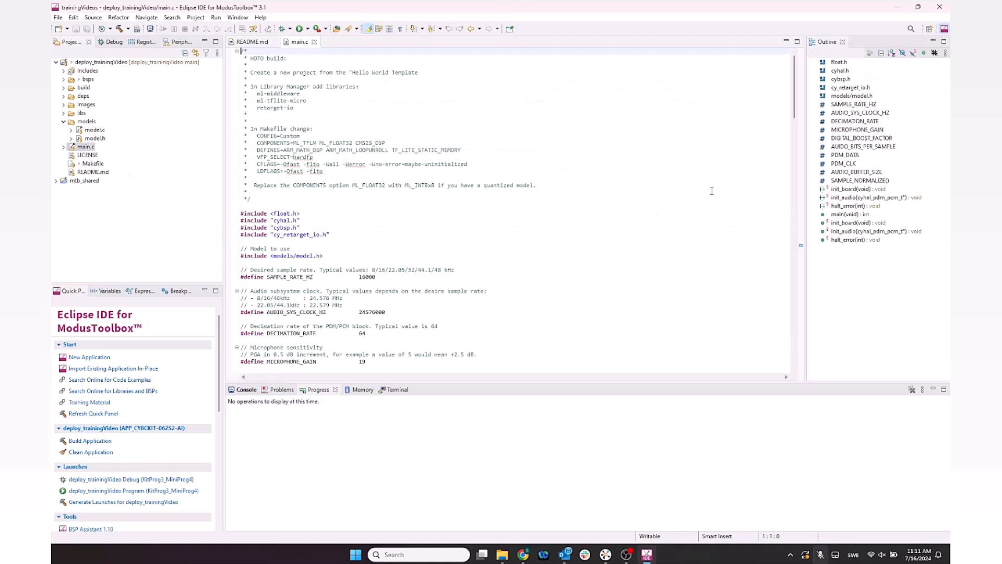
Read through main.c, examining the model initialisation, sample enqueue and output dequeue code in the main loop
scroll(666, 180, "down", 3)
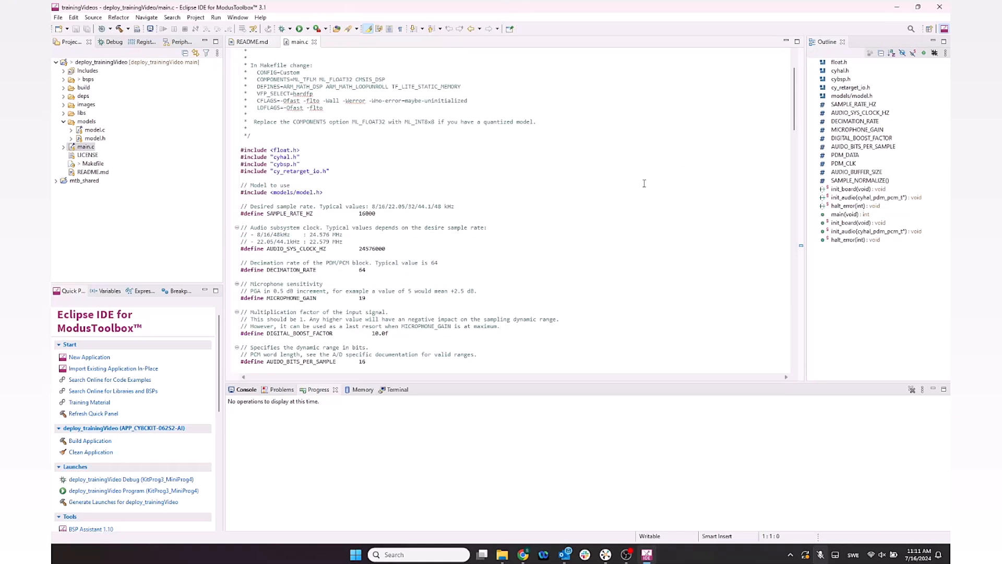
scroll(653, 183, "up", 1)
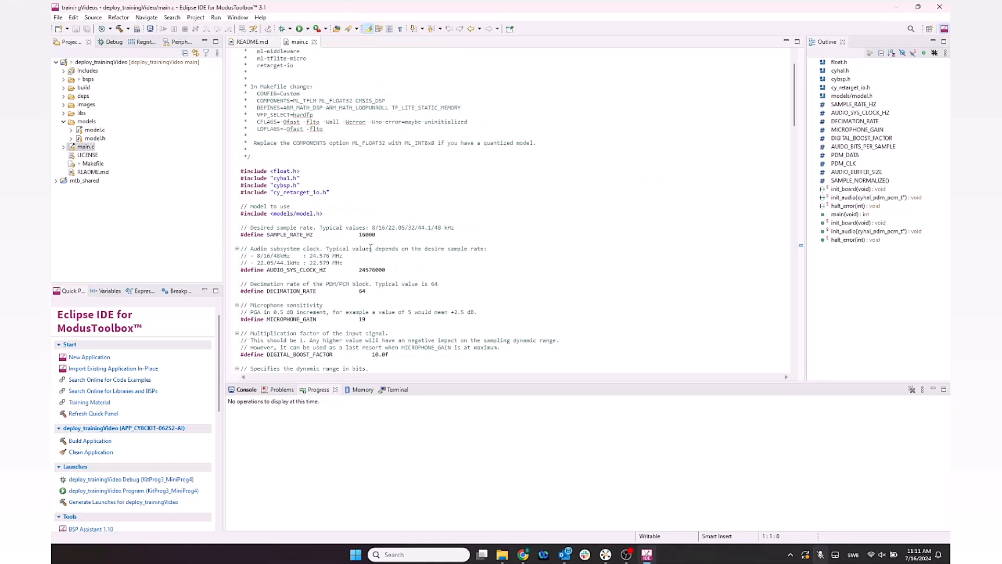
scroll(370, 248, "down", 3)
scroll(375, 217, "down", 4)
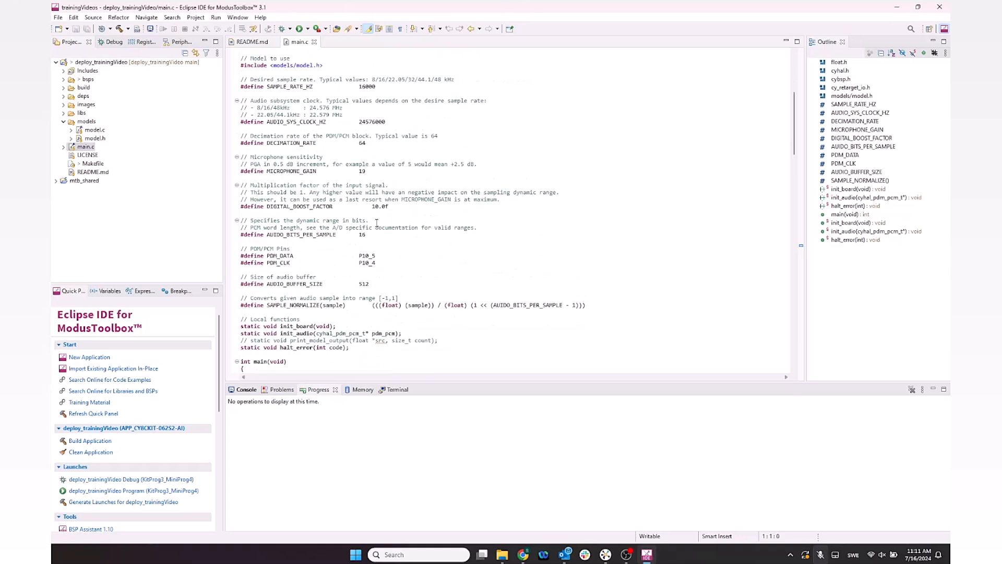
scroll(381, 222, "down", 9)
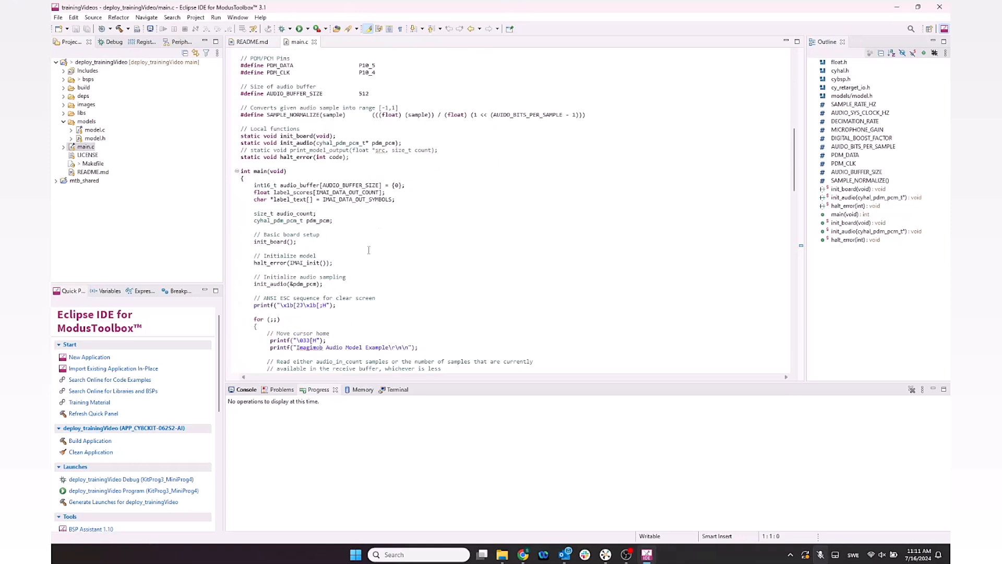
scroll(271, 252, "down", 2)
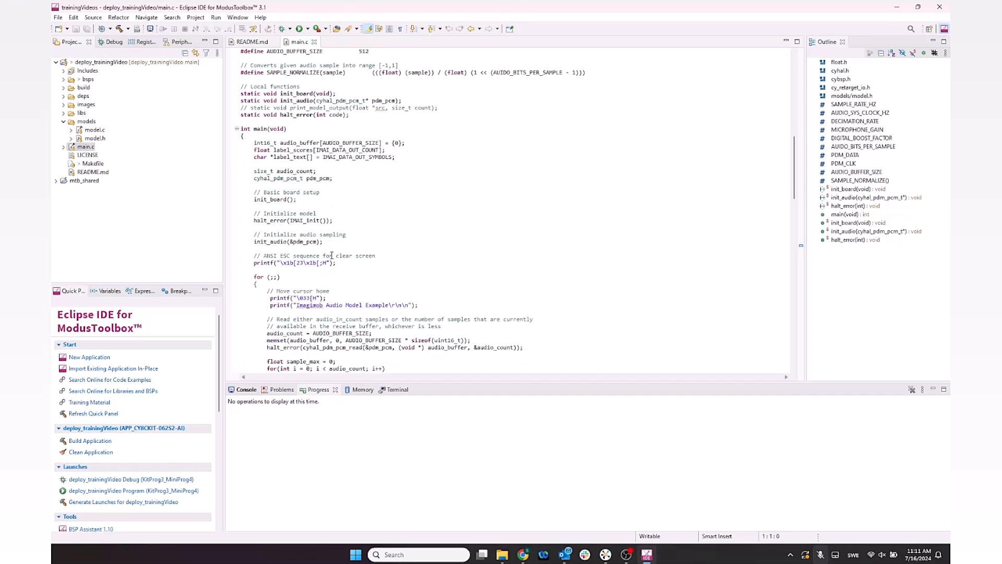
scroll(324, 253, "down", 3)
scroll(316, 260, "down", 1)
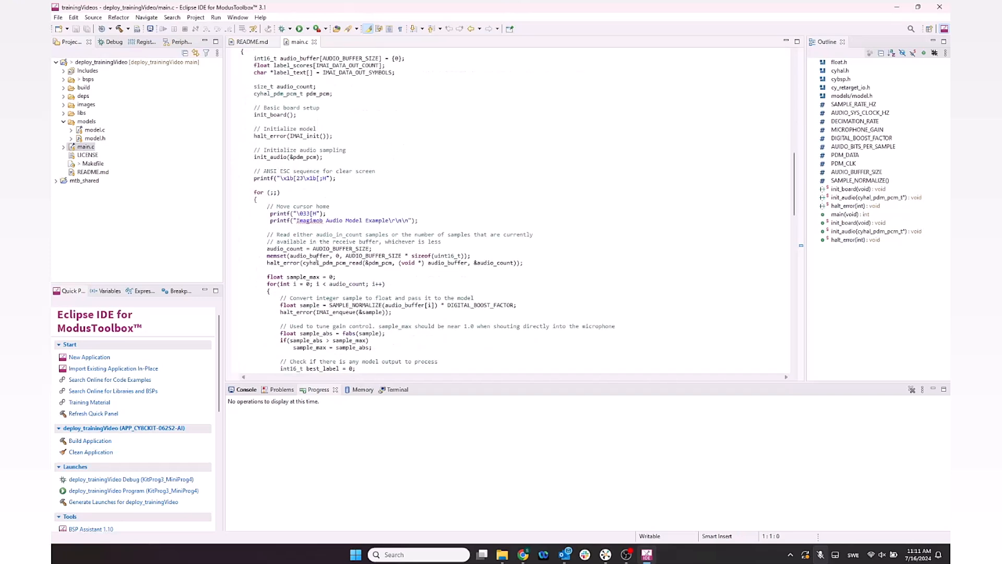
scroll(323, 270, "down", 3)
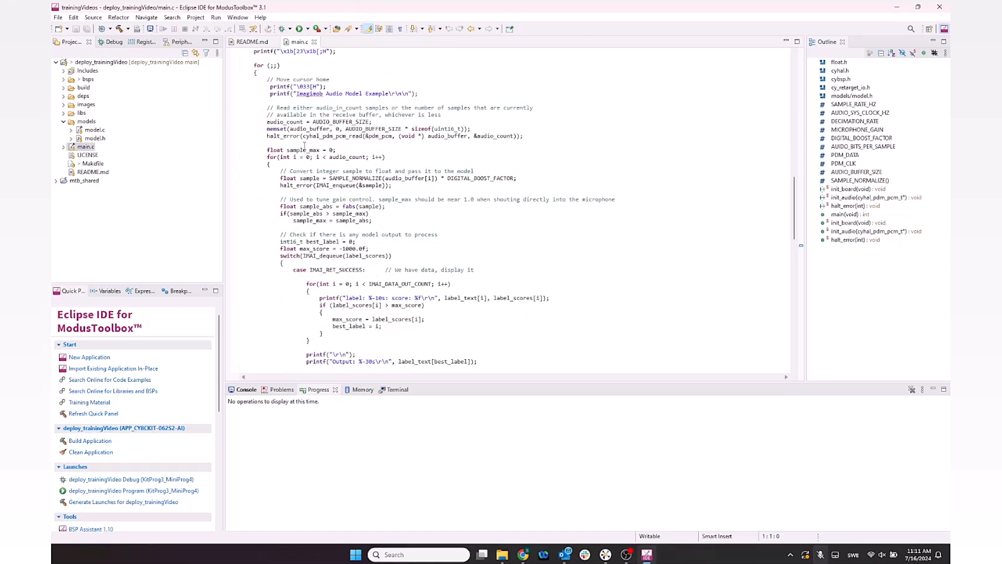
left_click_drag(279, 178, 394, 186)
left_click(395, 186)
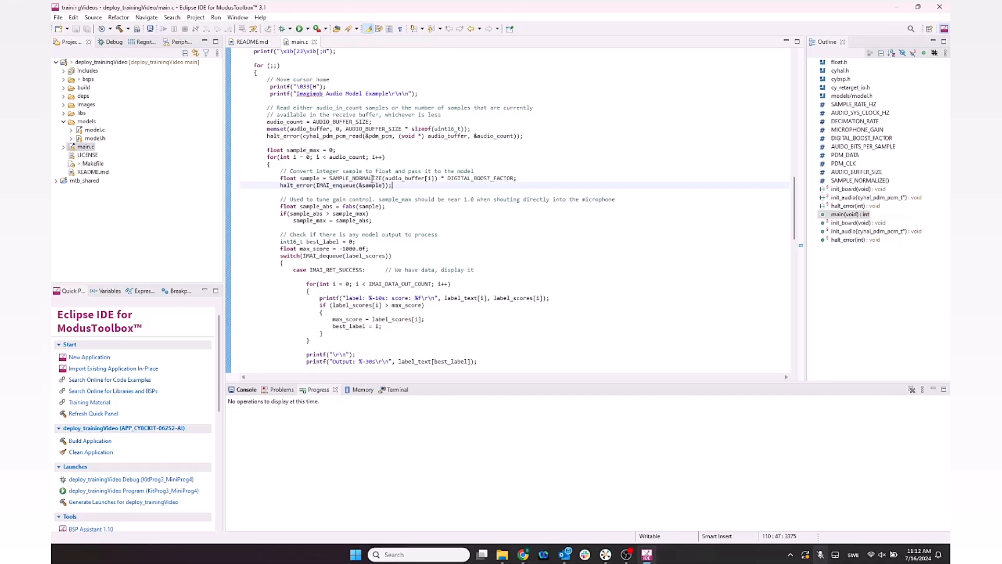
double_click(344, 186)
left_click(372, 186)
scroll(326, 271, "up", 2)
scroll(326, 271, "down", 2)
scroll(326, 271, "down", 2)
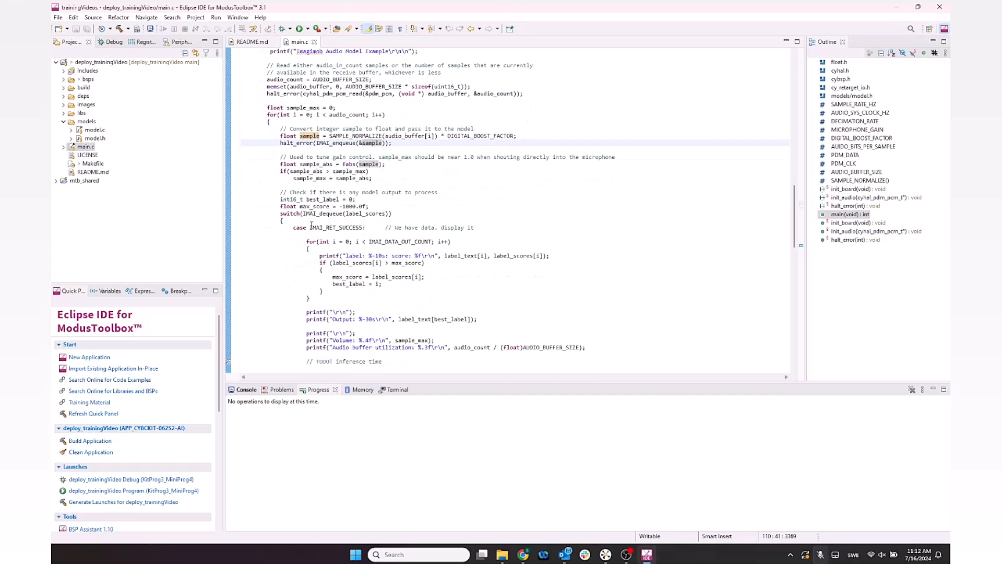
scroll(311, 225, "down", 2)
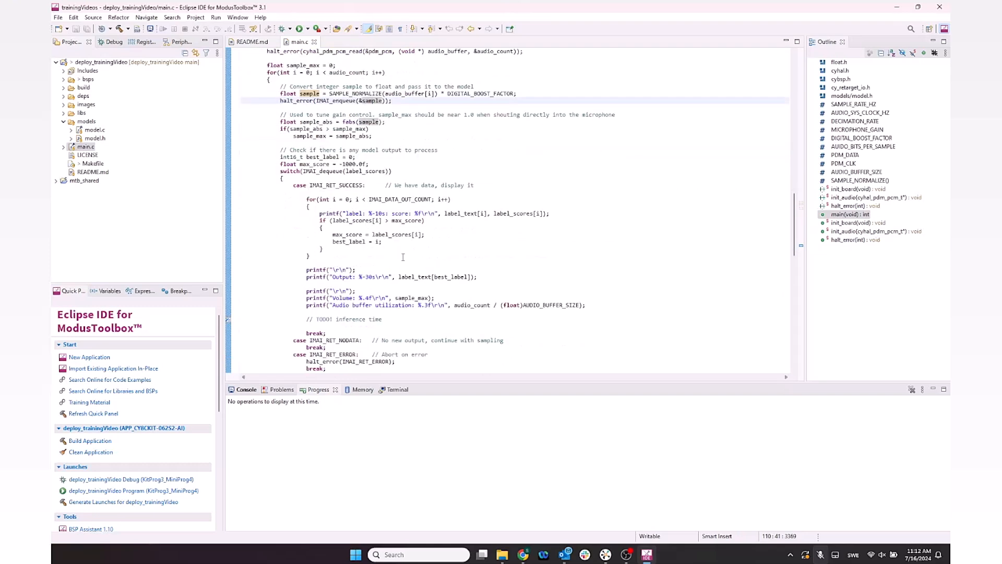
mouse_move(396, 198)
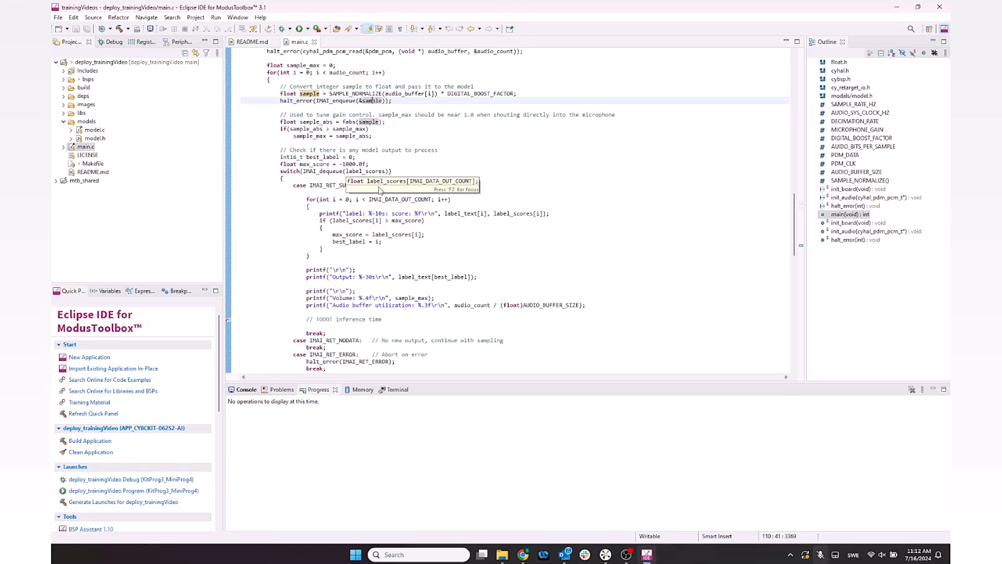
mouse_move(411, 223)
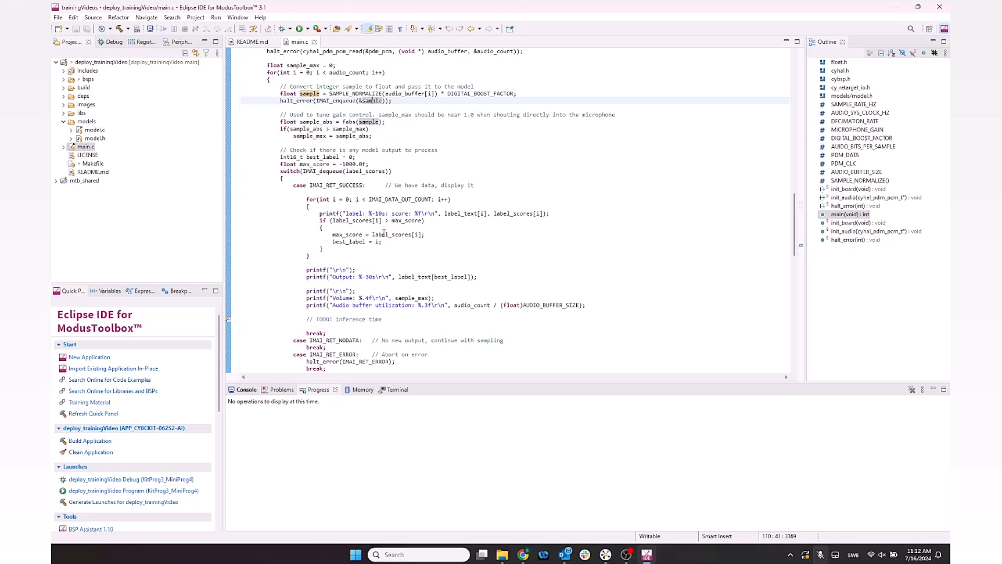
left_click_drag(796, 227, 790, 77)
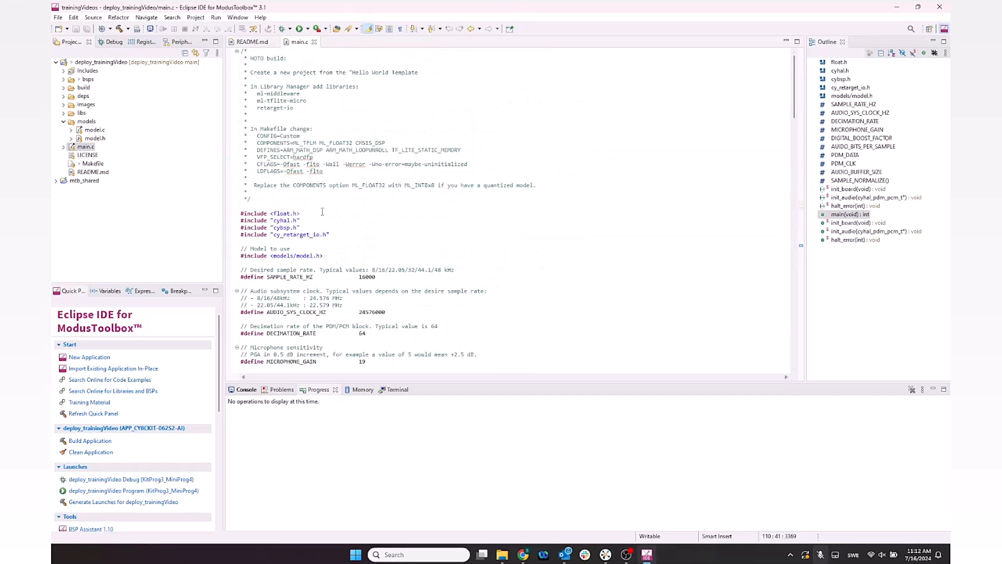
Open the declaration of the included models/model.h header from main.c
left_click(307, 255)
right_click(308, 255)
left_click(324, 243)
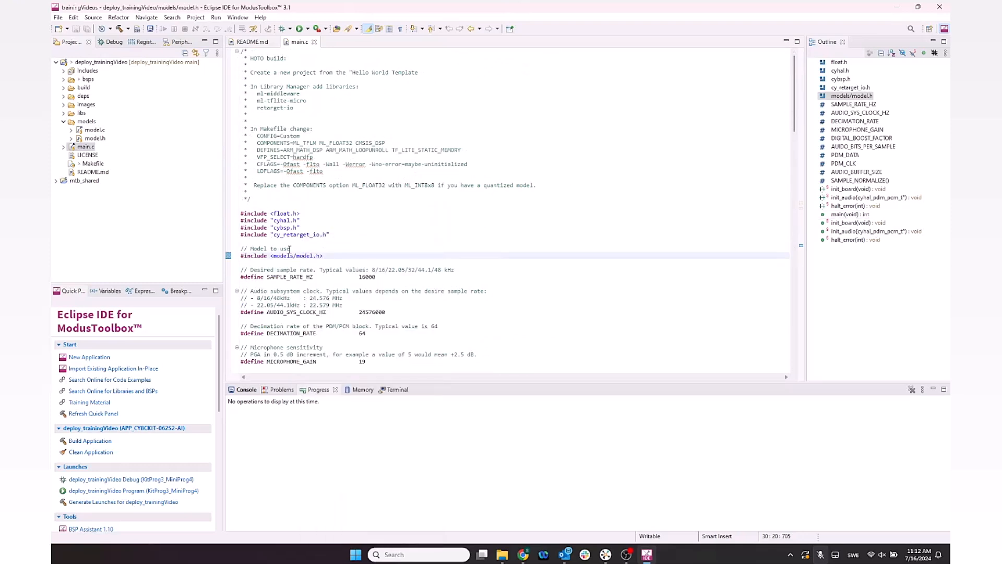
Scroll through the opened model.h header, examining its output and input data definitions and symbols
scroll(387, 294, "down", 8)
scroll(387, 294, "down", 7)
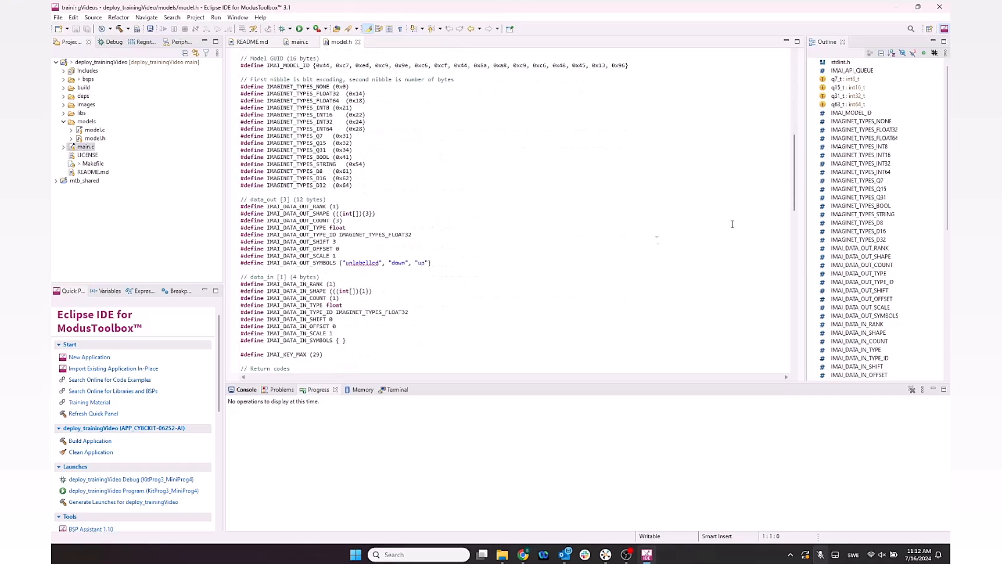
left_click_drag(794, 194, 791, 231)
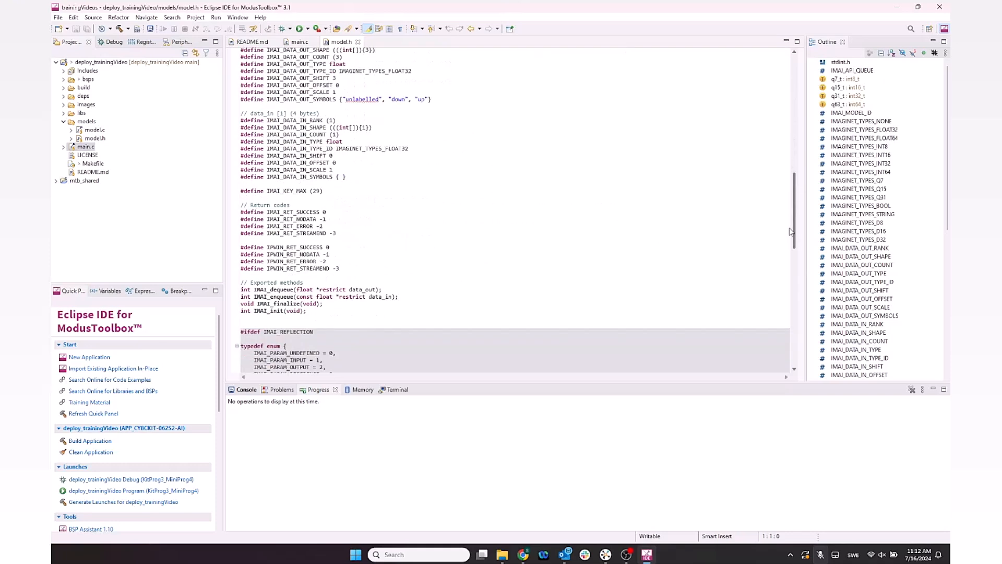
left_click_drag(432, 99, 231, 100)
left_click(447, 103)
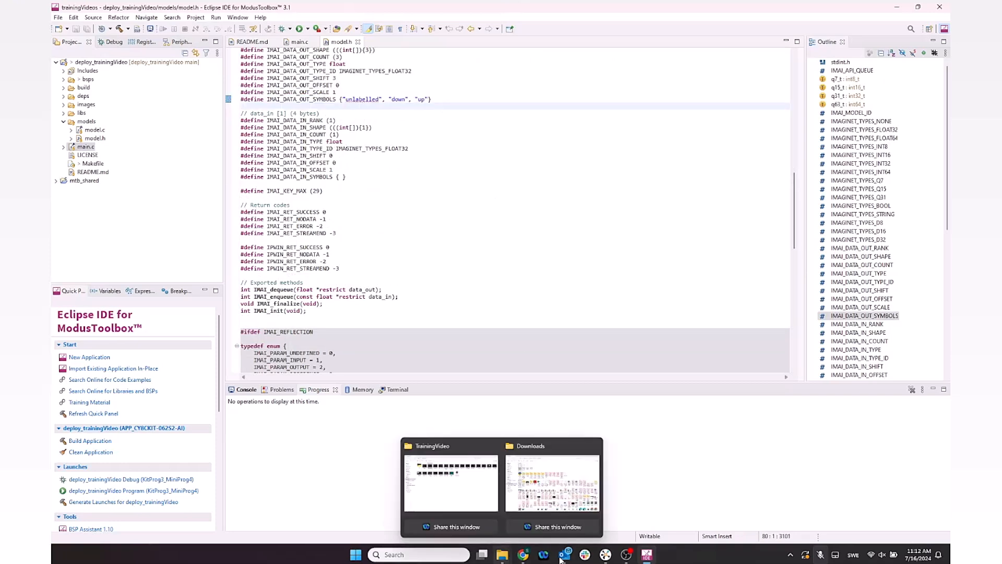
In Imagimob Studio, open the model's Infineon output folder in File Explorer and copy model.c and model.h
left_click(604, 557)
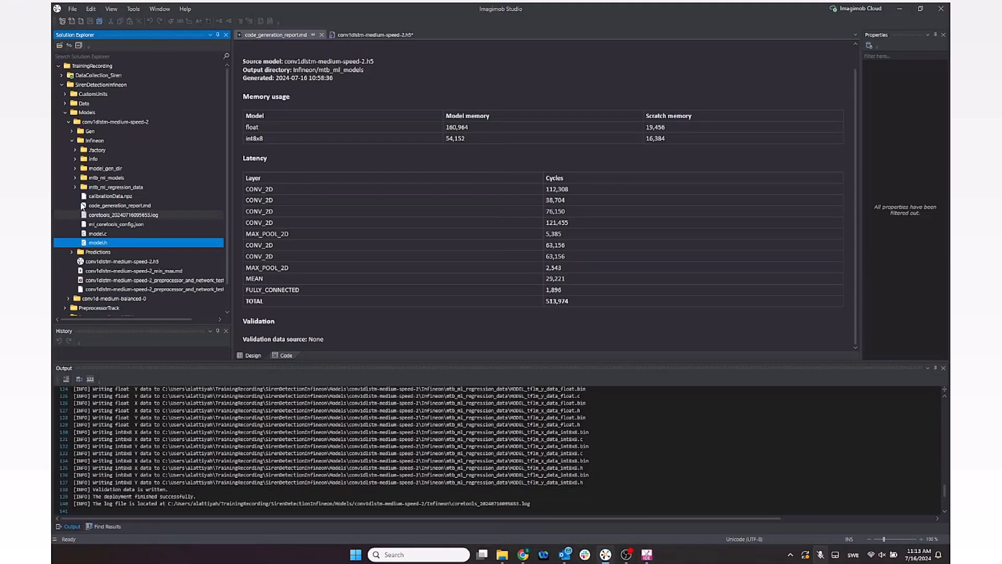
left_click(94, 140)
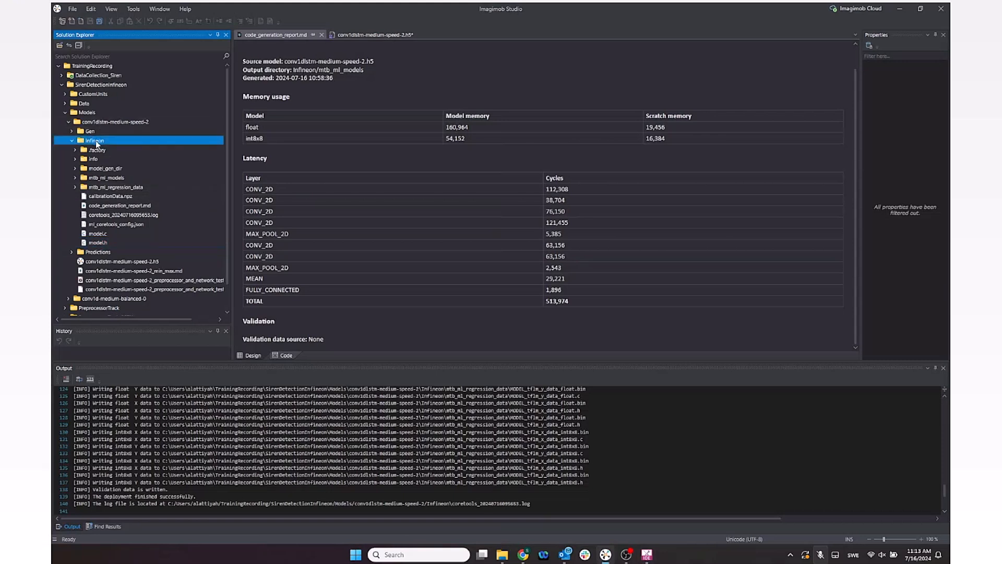
right_click(96, 140)
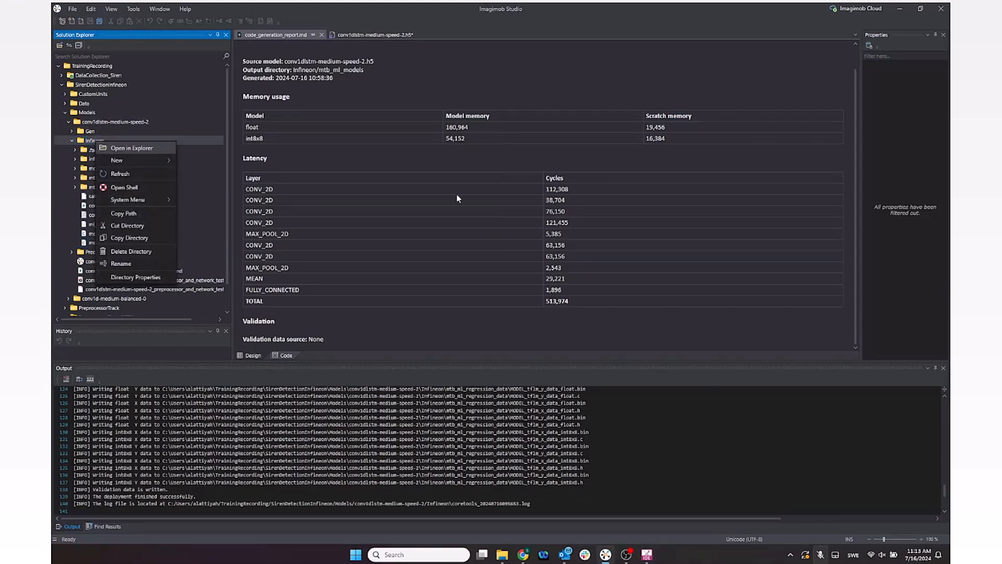
left_click(132, 148)
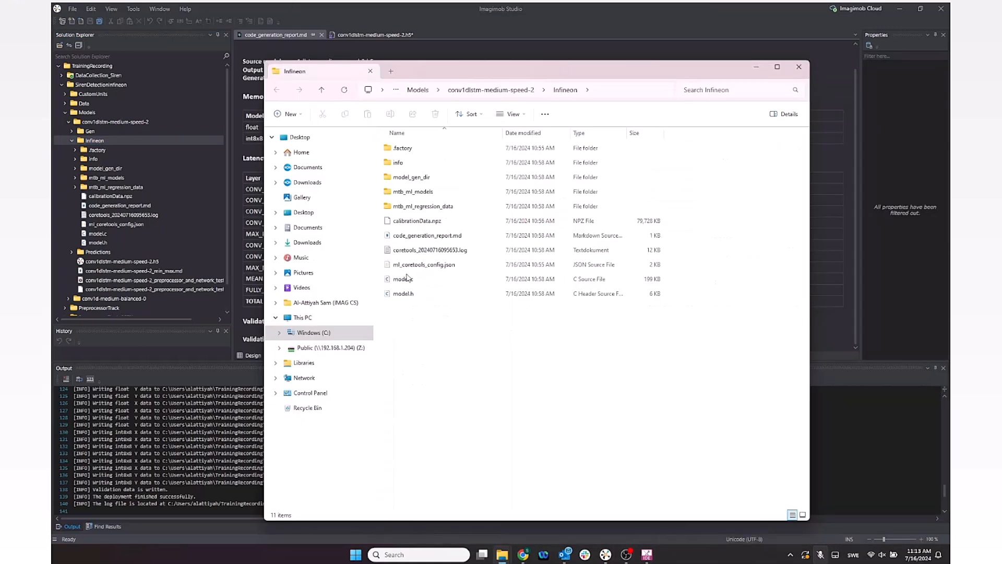
left_click_drag(415, 321, 402, 283)
key("ctrl+c")
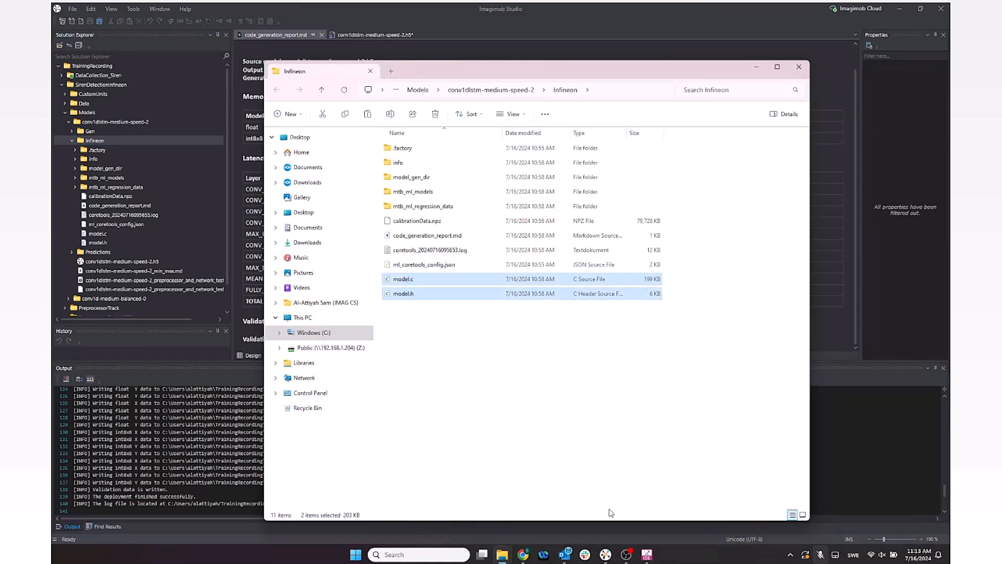
Paste model.c and model.h into the deploy_trainingVideo models folder, replacing the existing model files
left_click(647, 554)
left_click(87, 121)
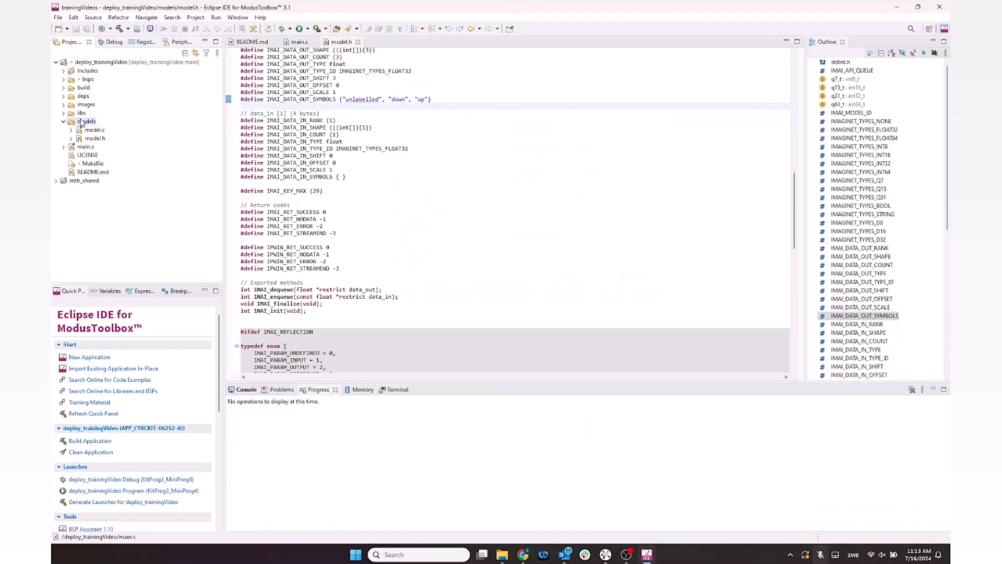
key("ctrl+v")
left_click(506, 284)
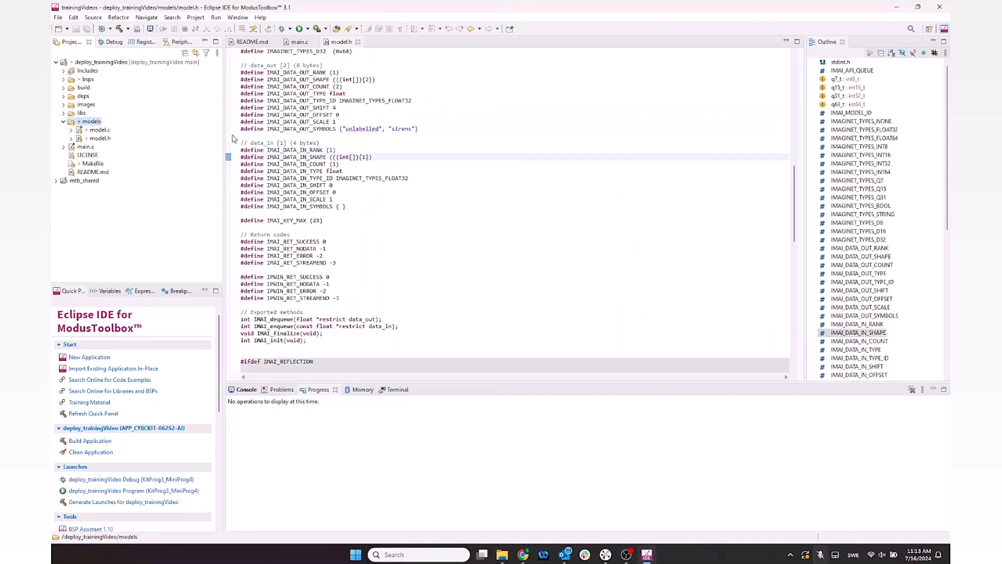
Build the deploy_trainingVideo application with the new model files
left_click(445, 194)
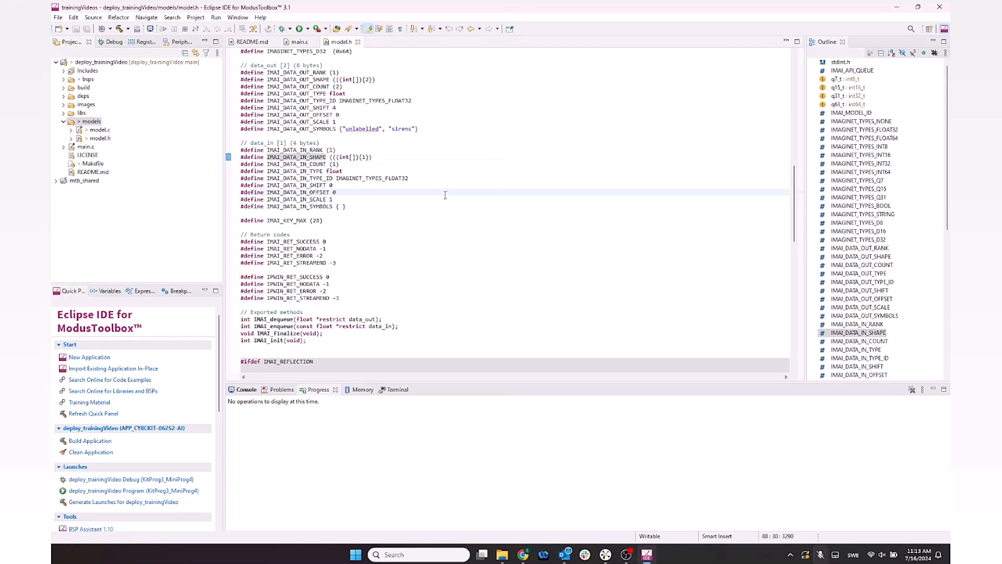
key("ctrl+b")
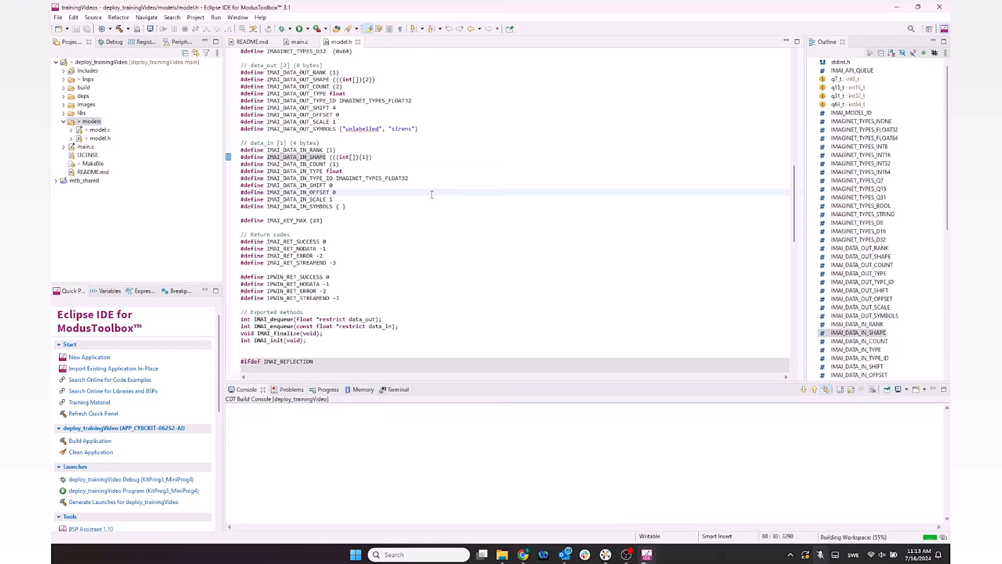